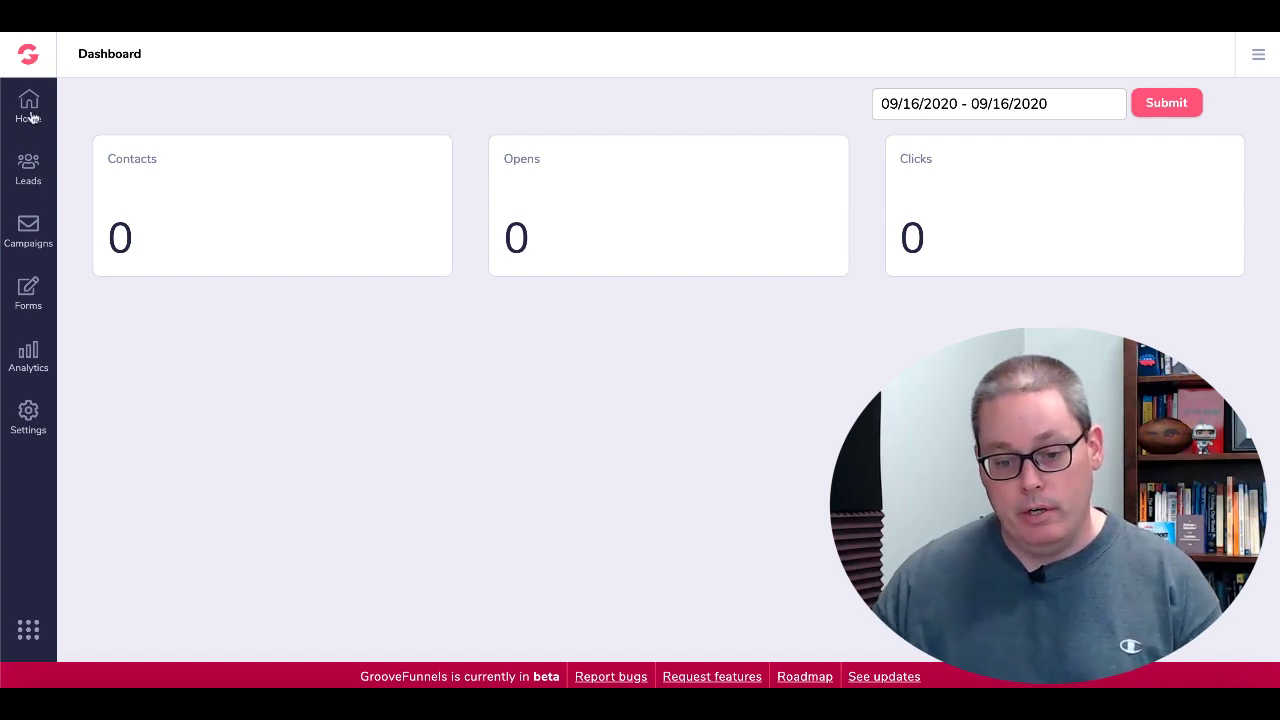
# Step: Go from Lists to the Leads table and open the only lead's detail record
pyautogui.click(28, 172)
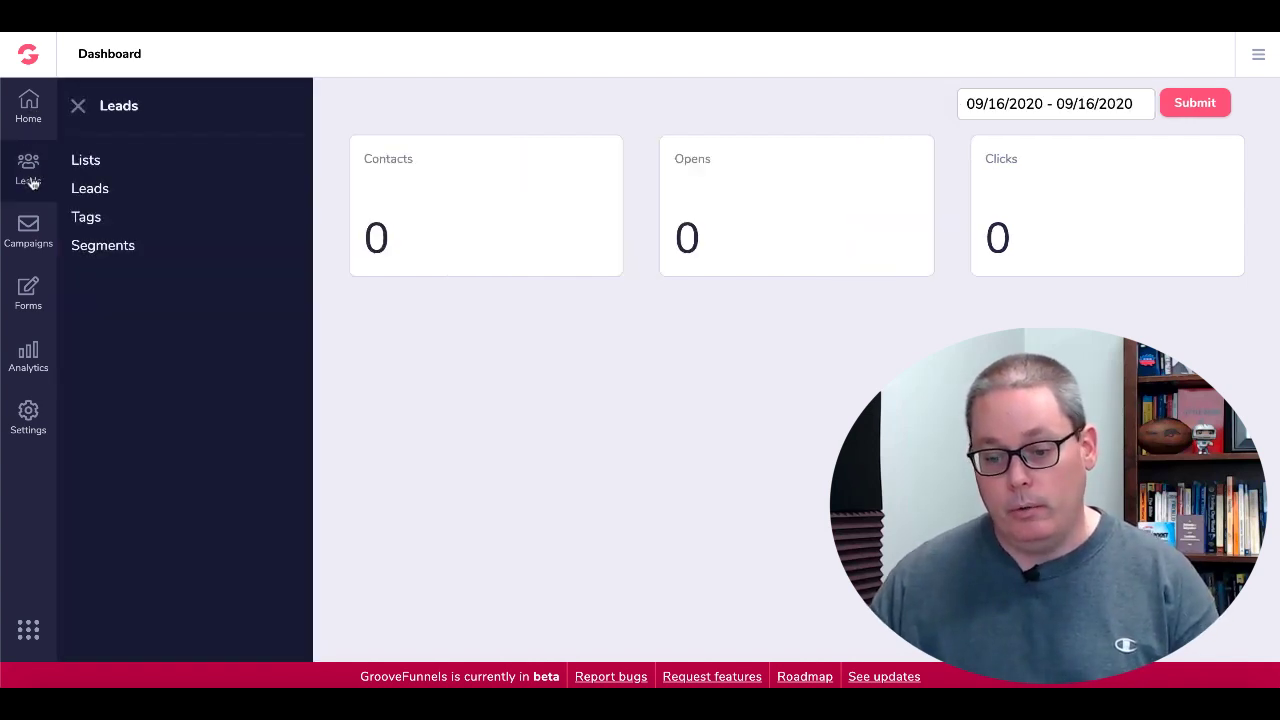
pyautogui.click(88, 164)
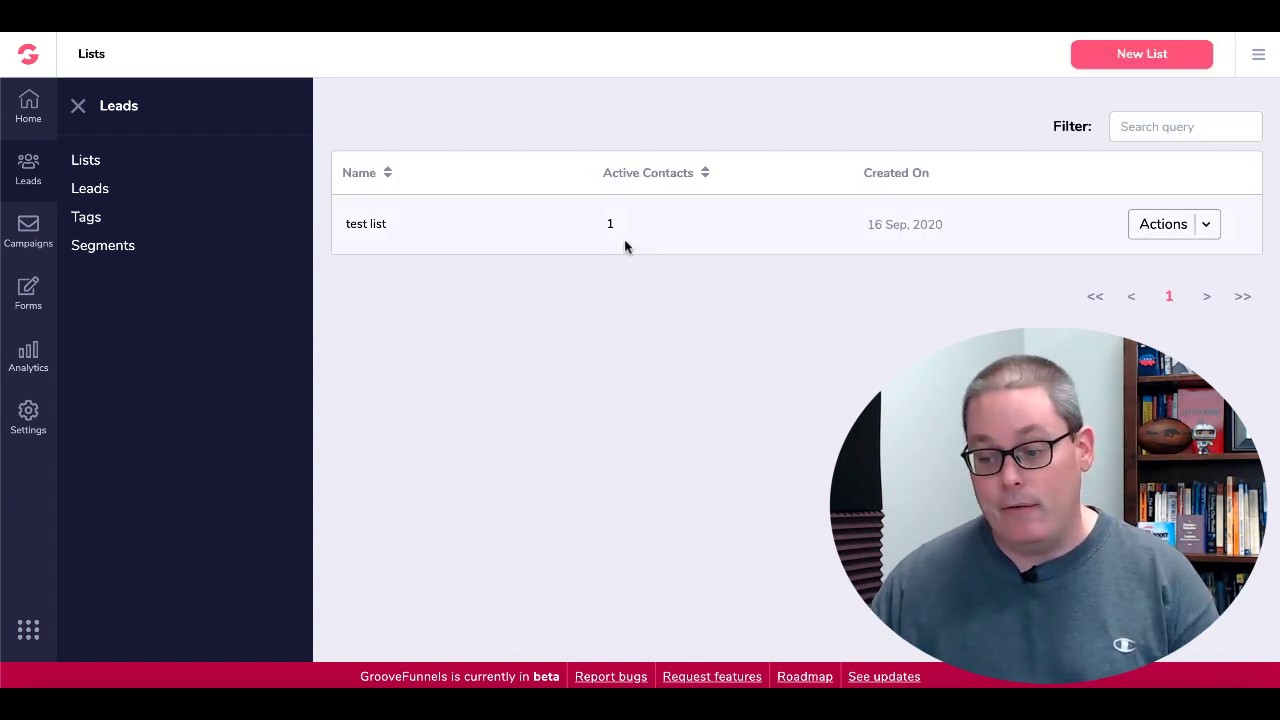
pyautogui.click(92, 190)
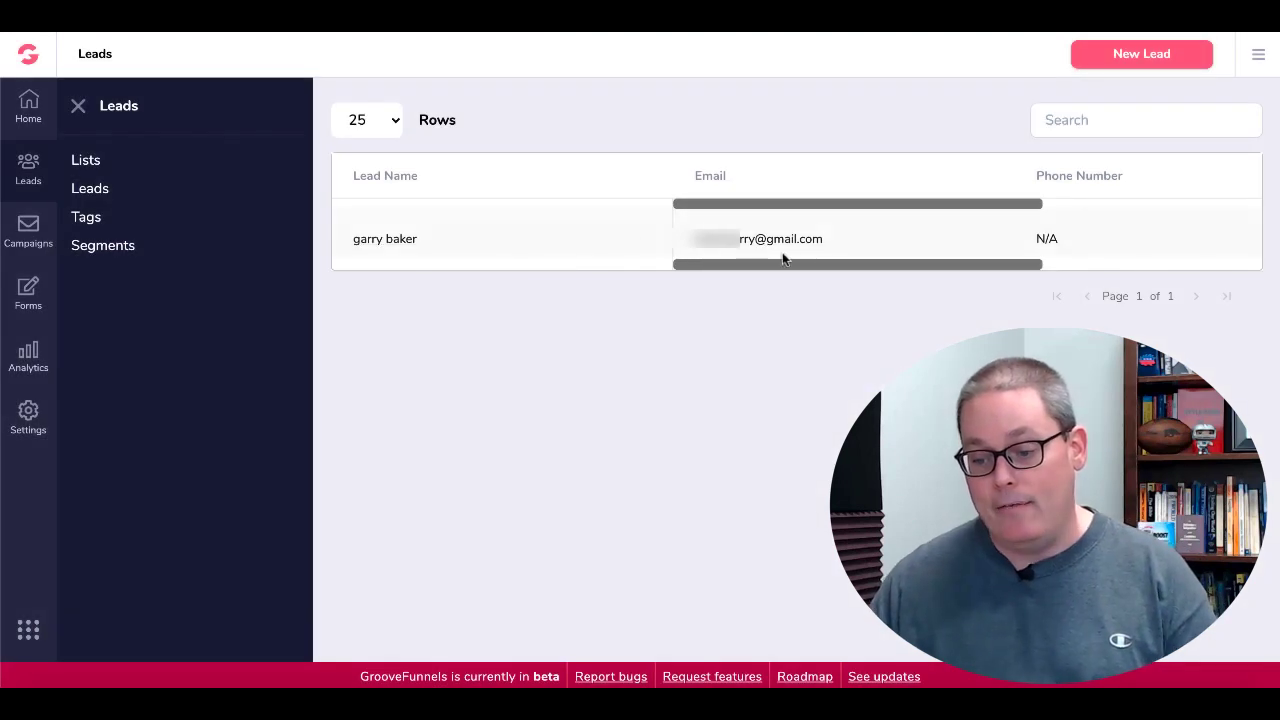
pyautogui.click(391, 244)
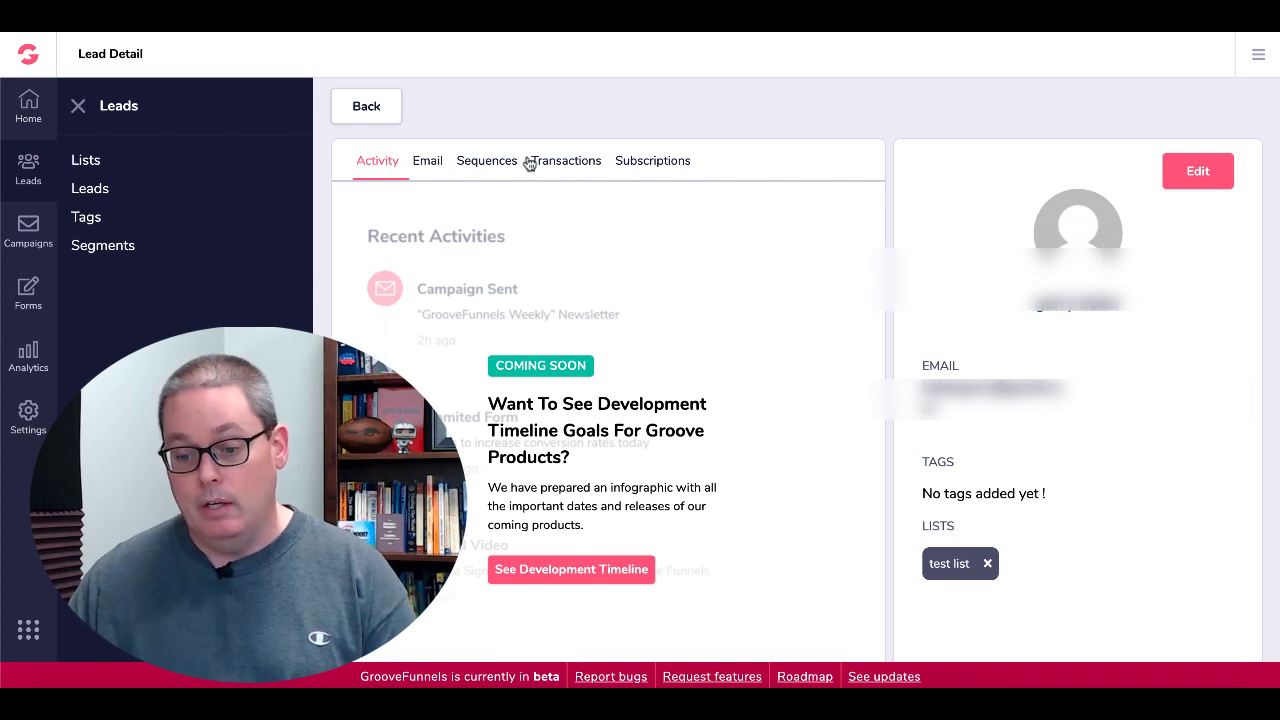
# Step: Review the lead's Email, Sequences, Transactions and Subscriptions tabs, confirming test list membership
pyautogui.click(429, 163)
pyautogui.click(486, 165)
pyautogui.click(545, 164)
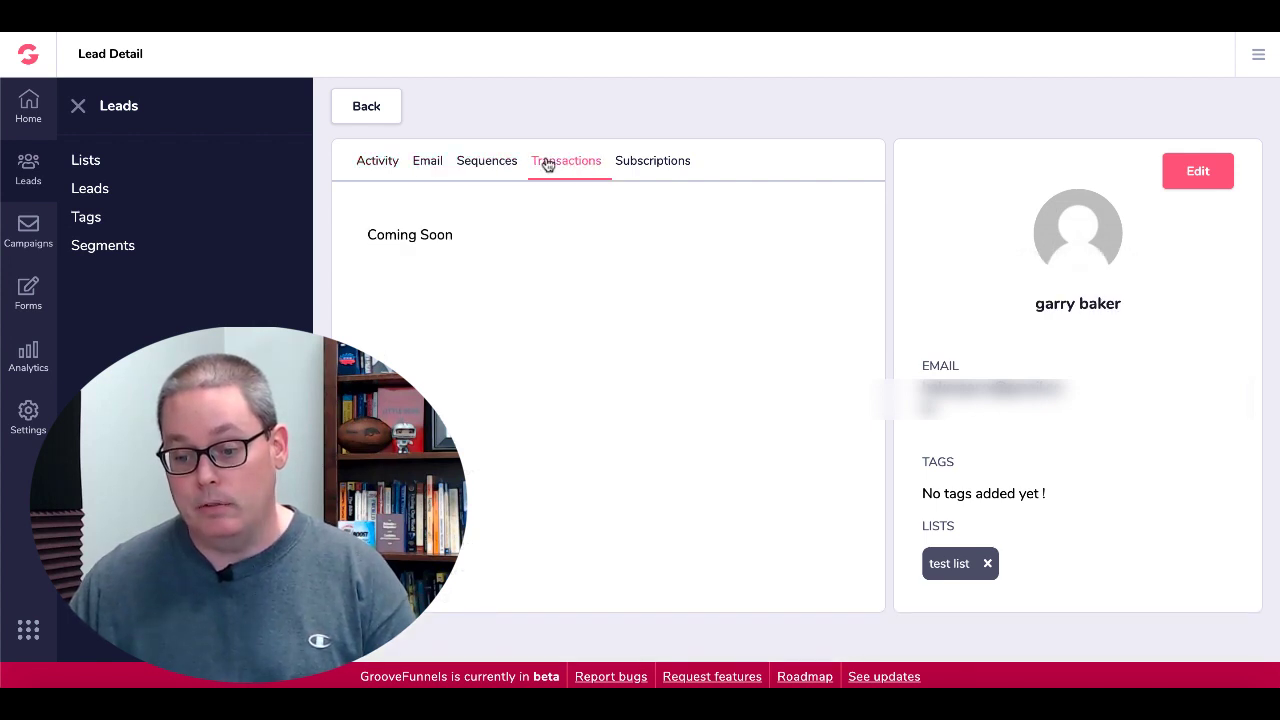
pyautogui.click(663, 168)
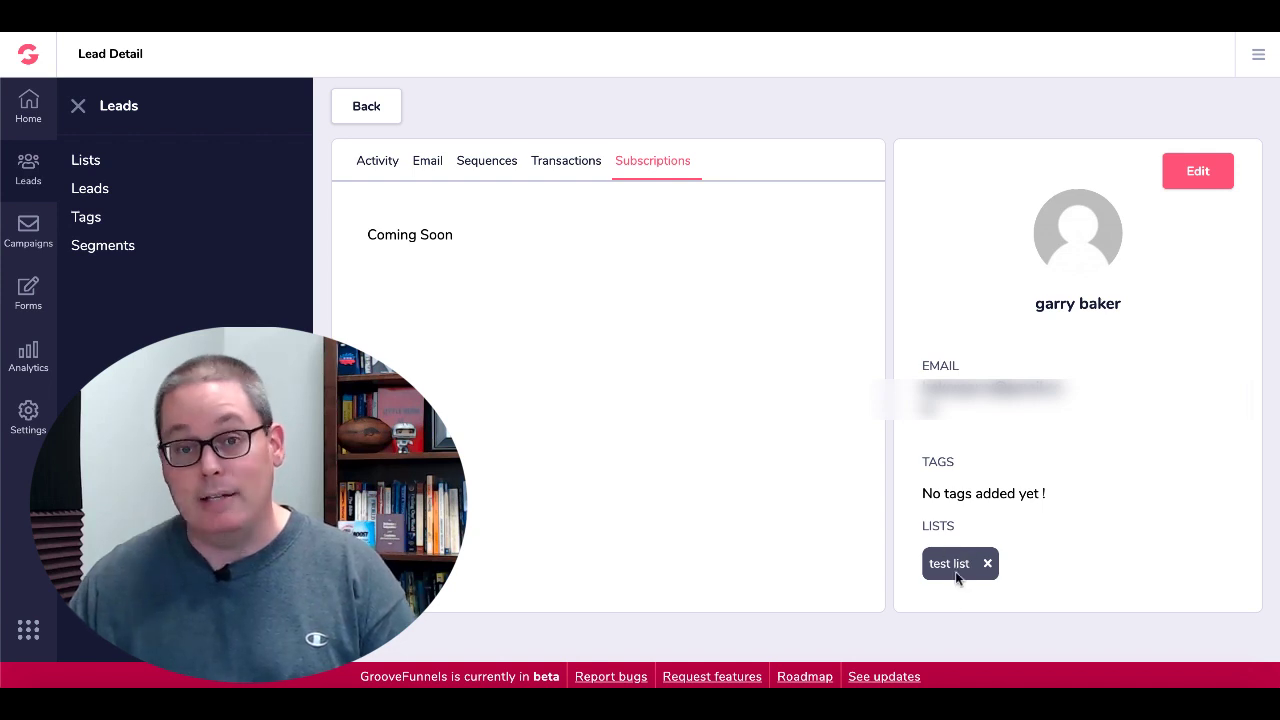
# Step: Preview the New Lead form's Assign List options, including test list, then close it unsaved
pyautogui.click(90, 163)
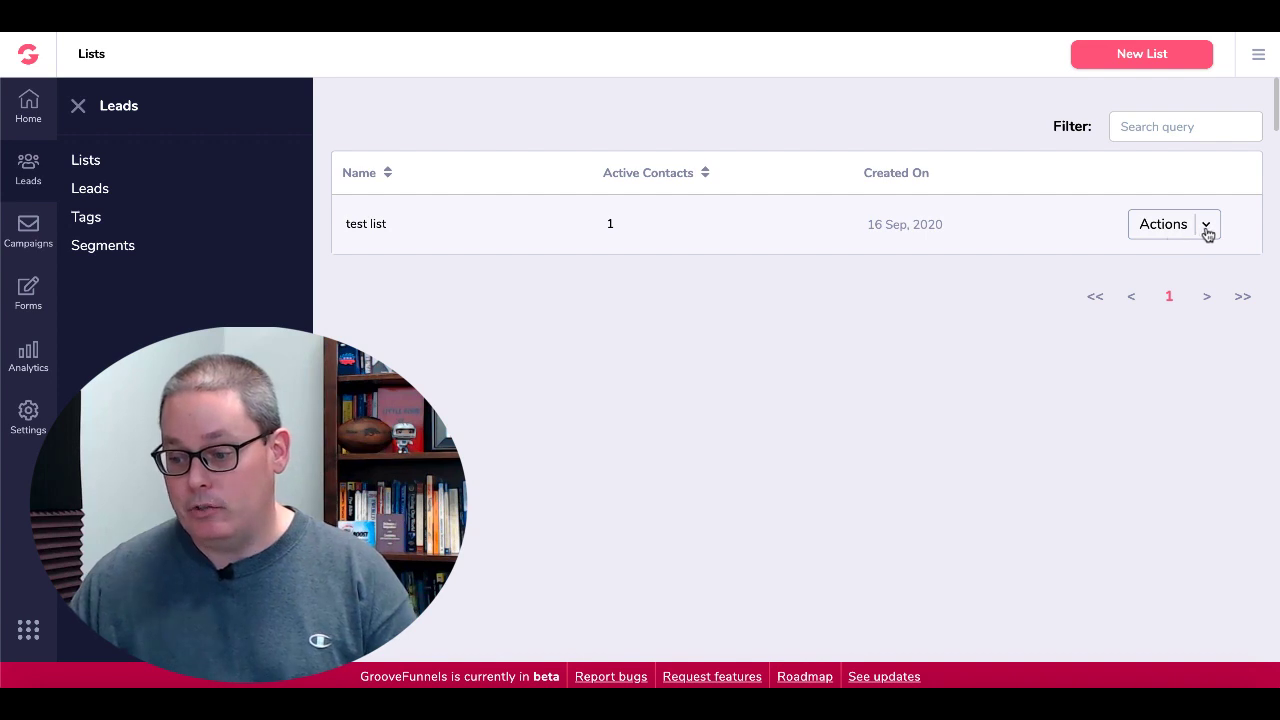
pyautogui.click(108, 190)
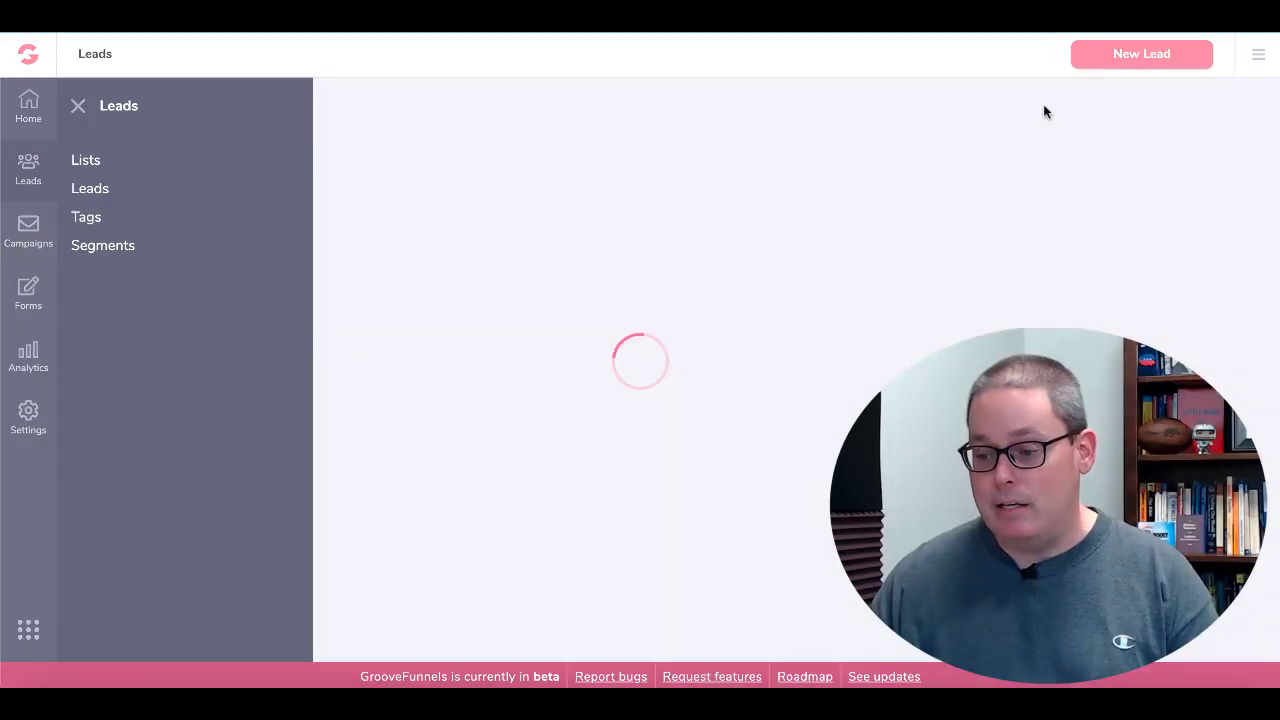
pyautogui.click(1135, 57)
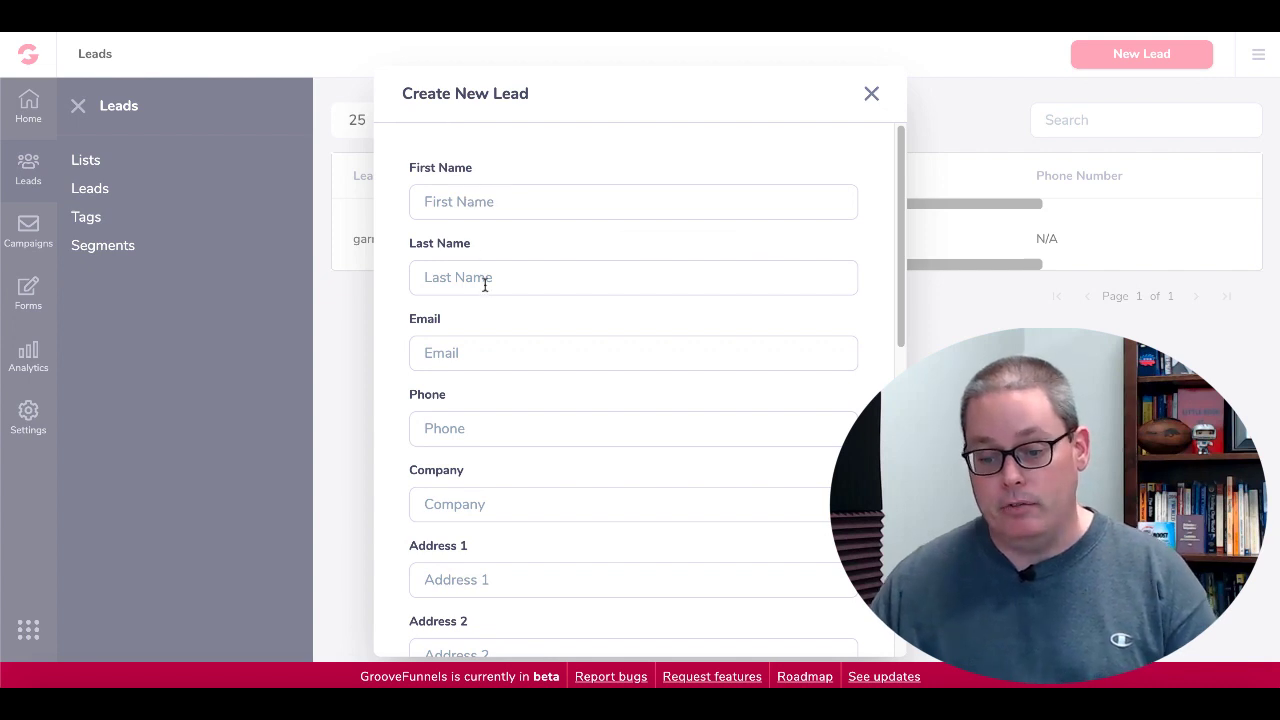
pyautogui.scroll(-10, 486, 320)
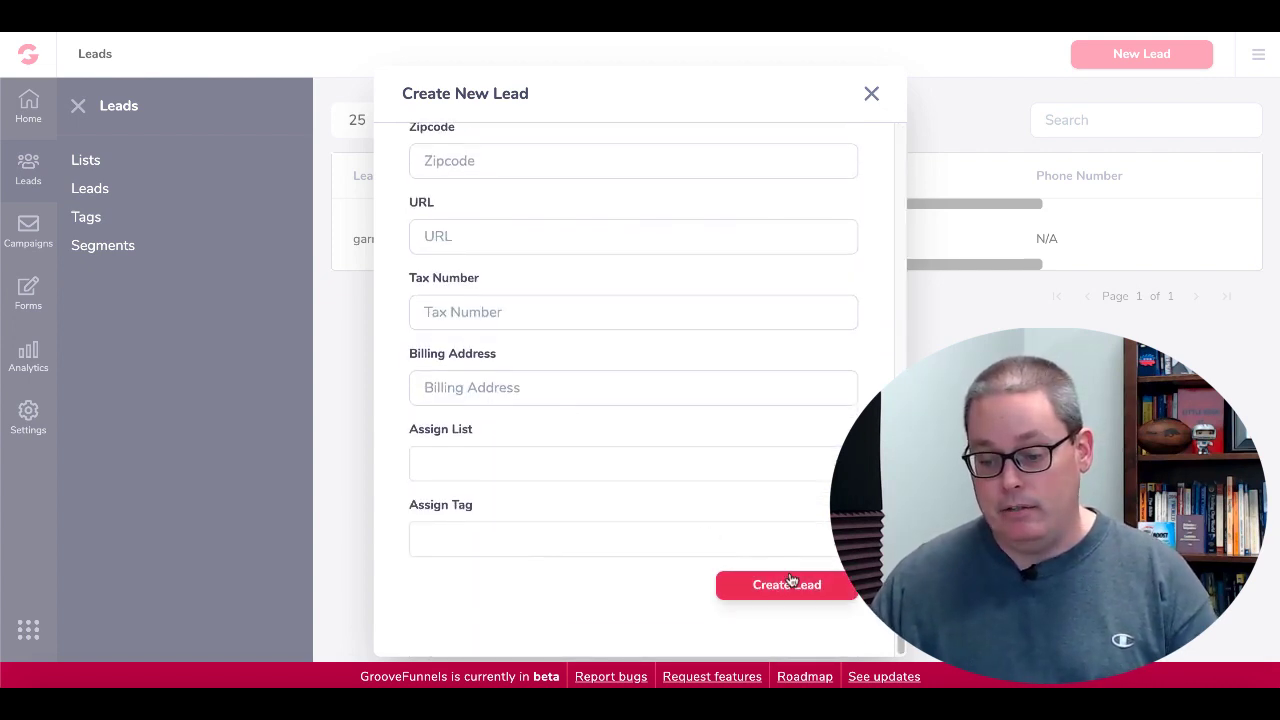
pyautogui.click(544, 463)
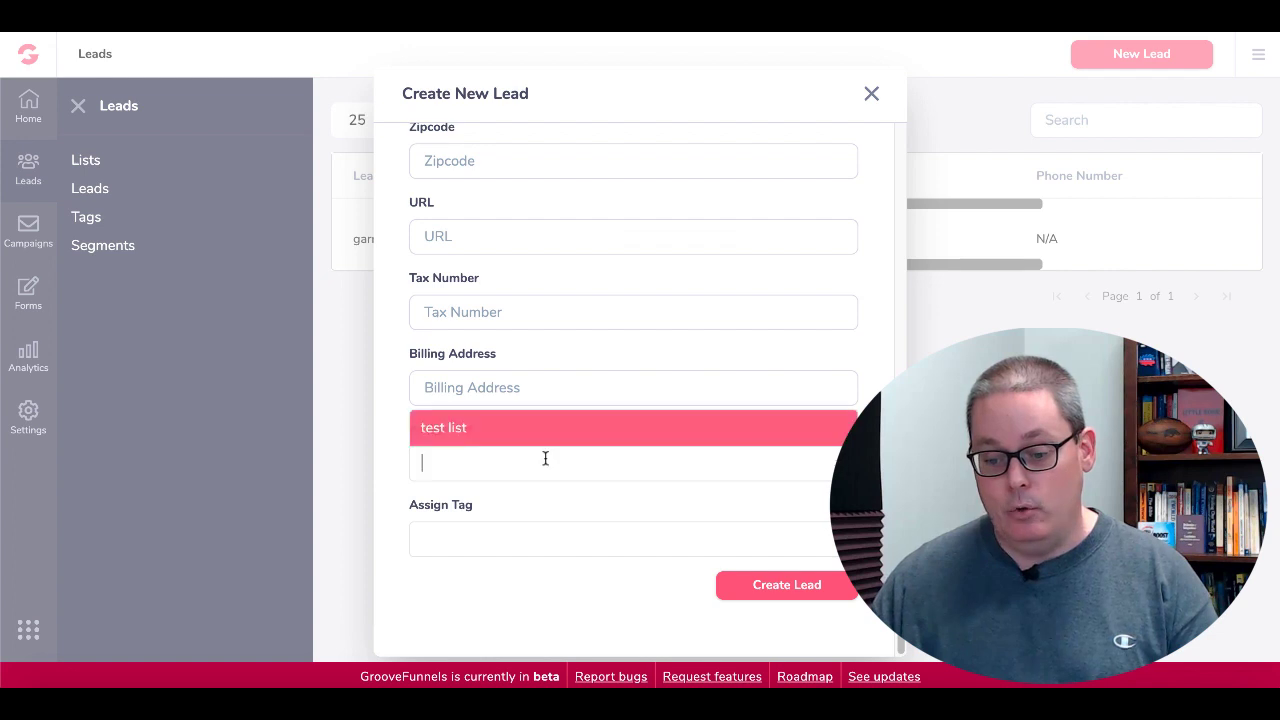
pyautogui.click(871, 97)
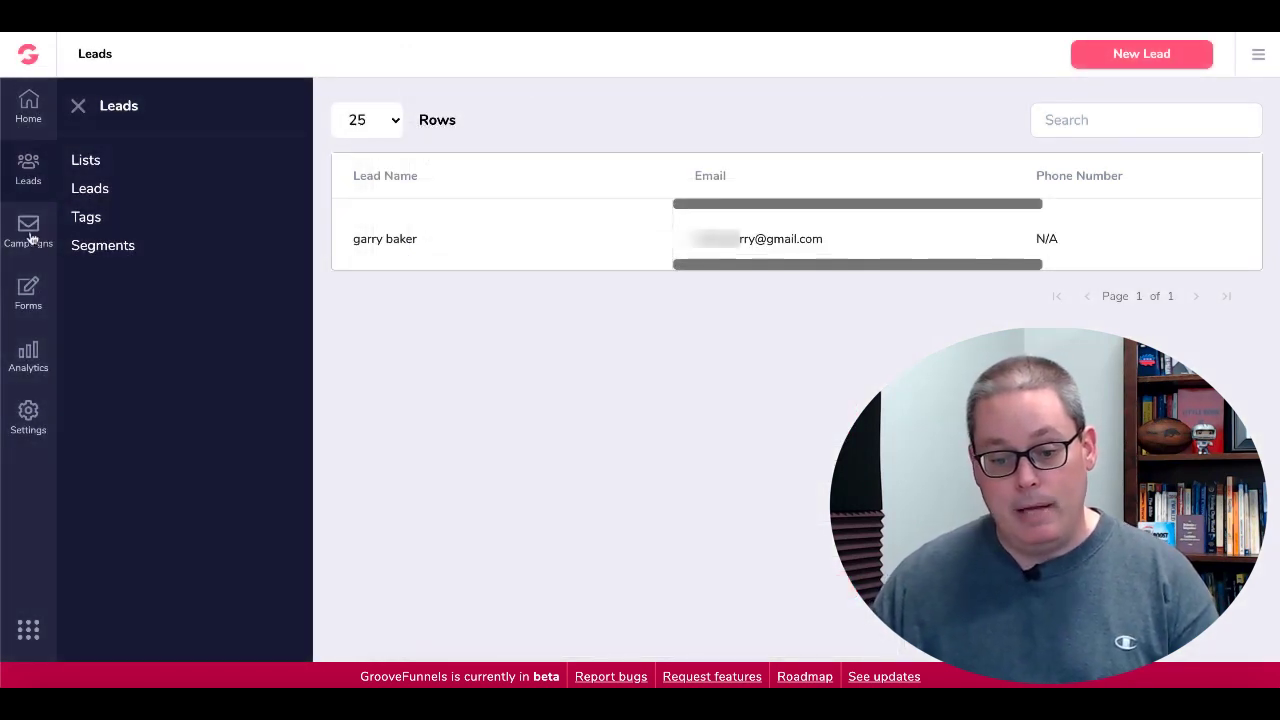
# Step: View the 'send broadcast' campaign's details, then return to the Broadcasts list
pyautogui.click(30, 234)
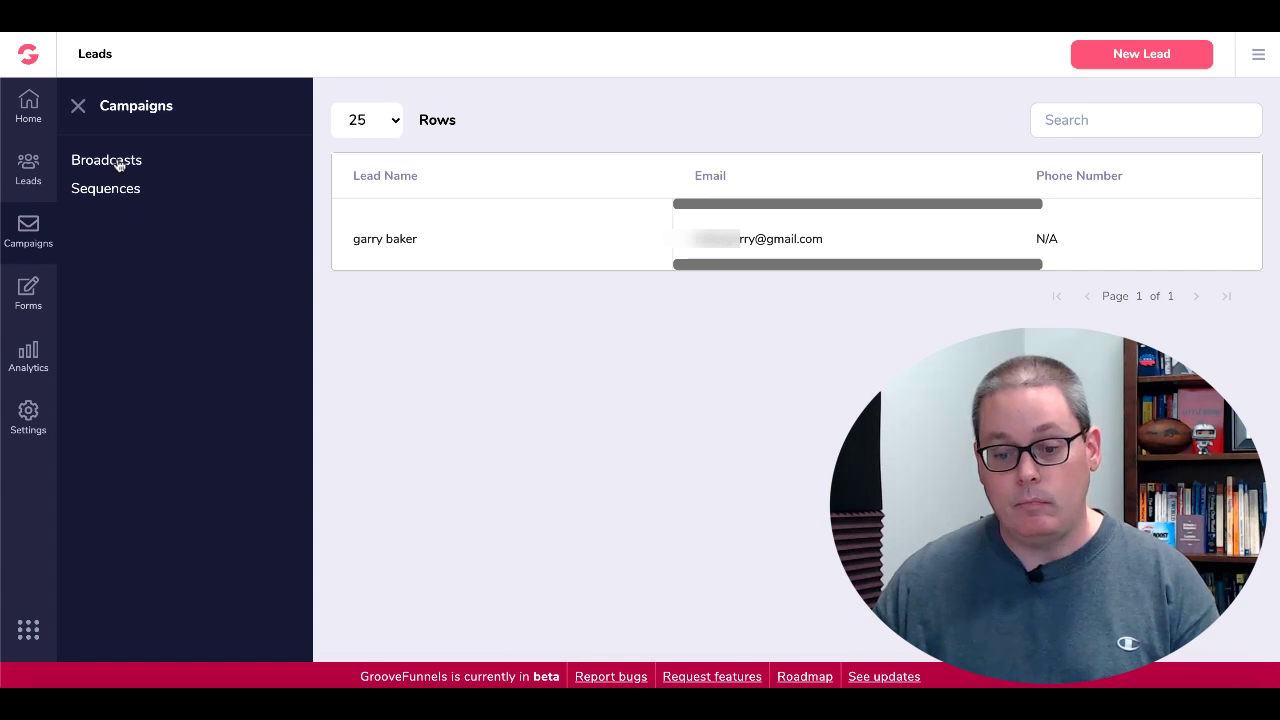
pyautogui.click(116, 162)
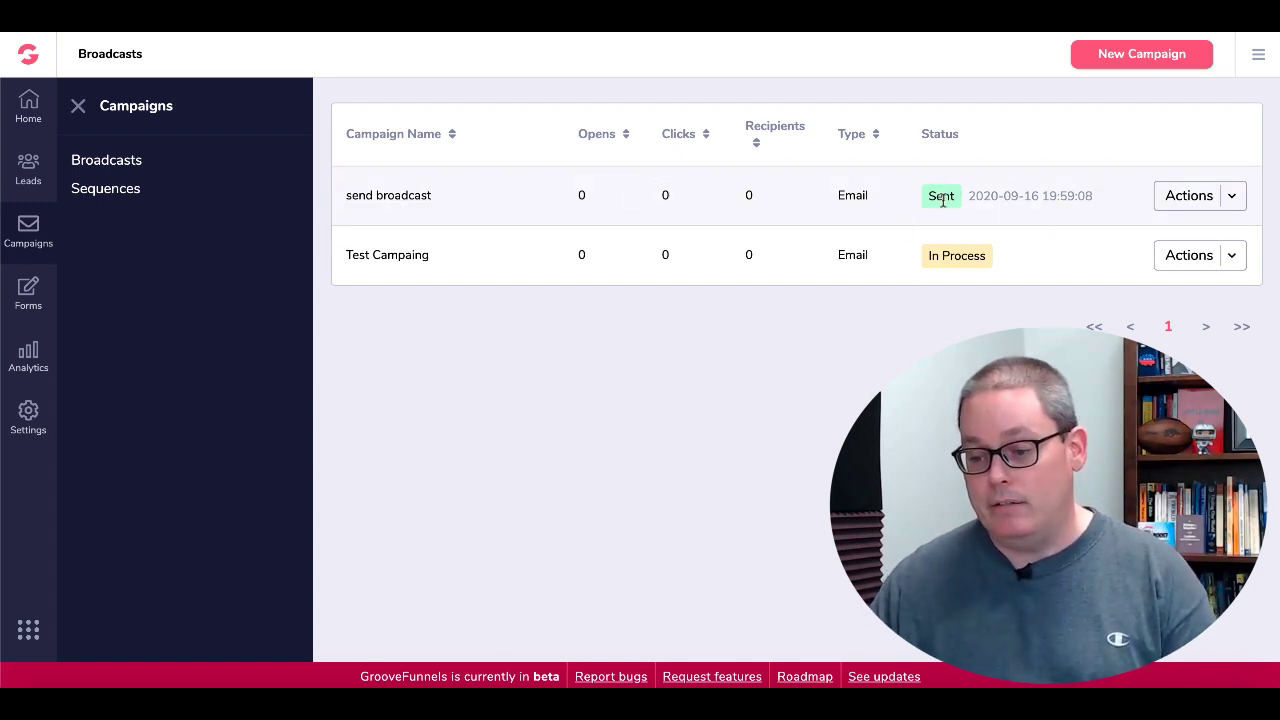
pyautogui.click(1230, 197)
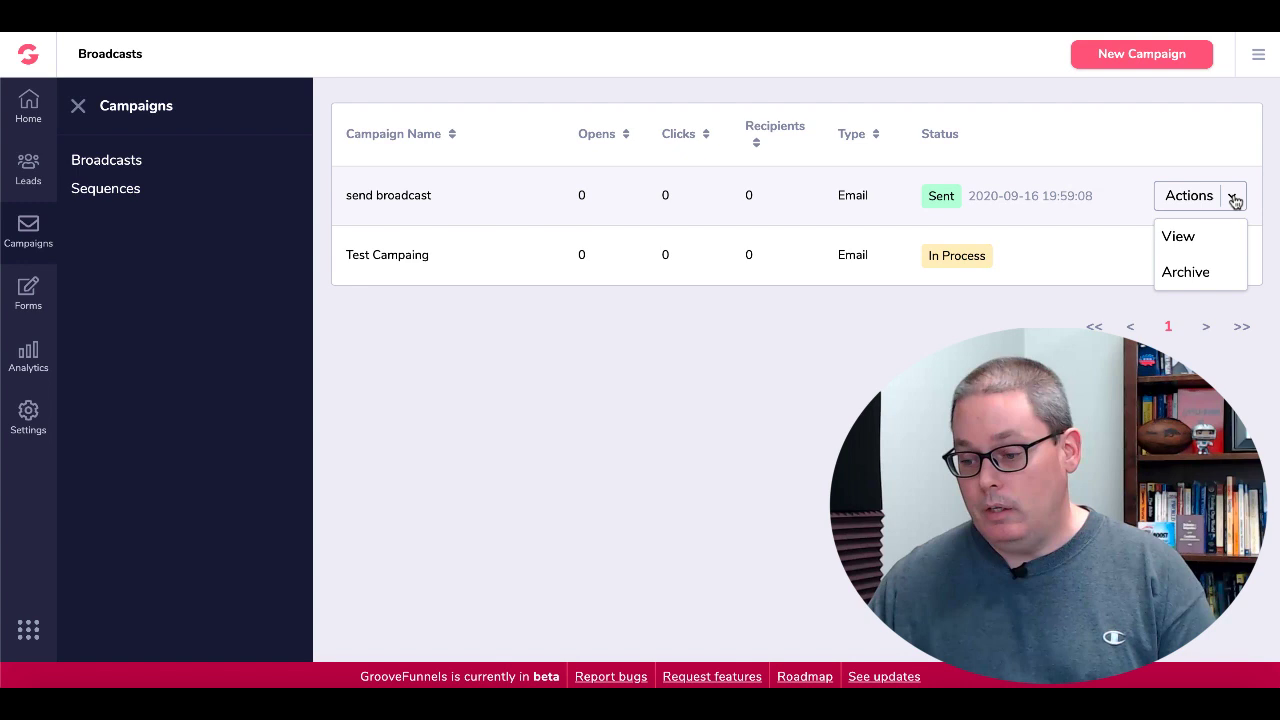
pyautogui.click(1203, 238)
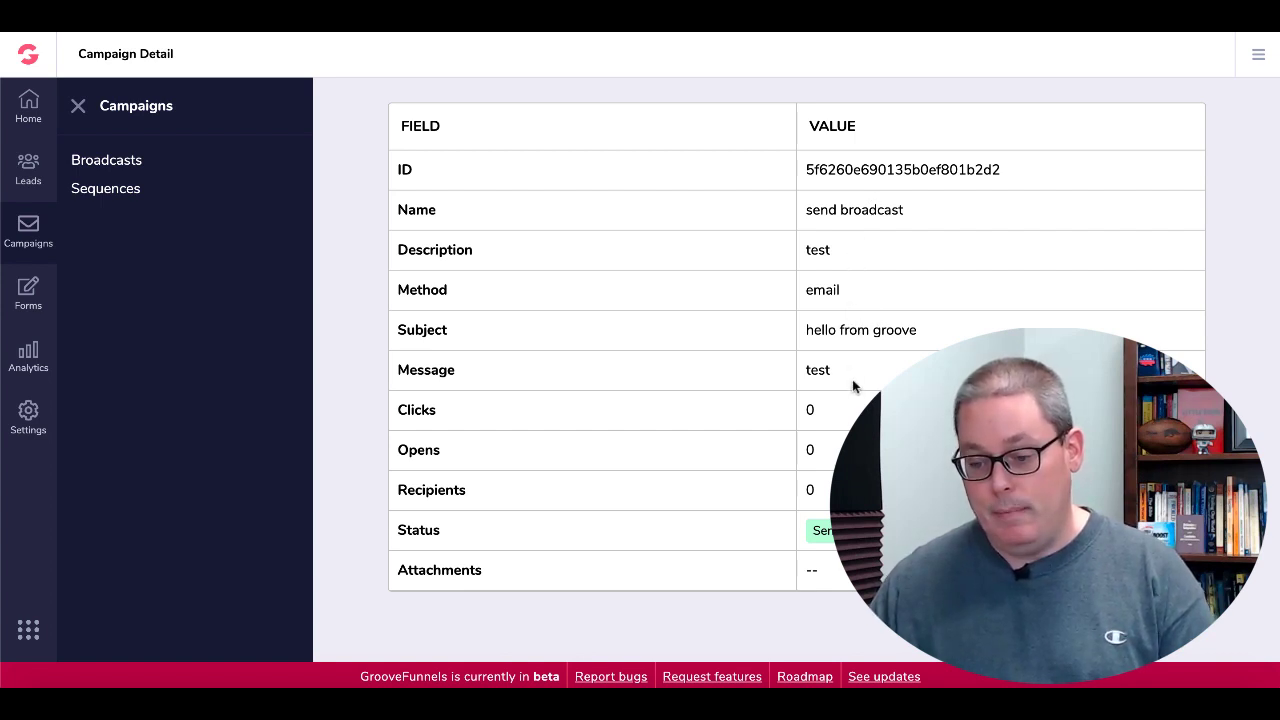
pyautogui.click(120, 167)
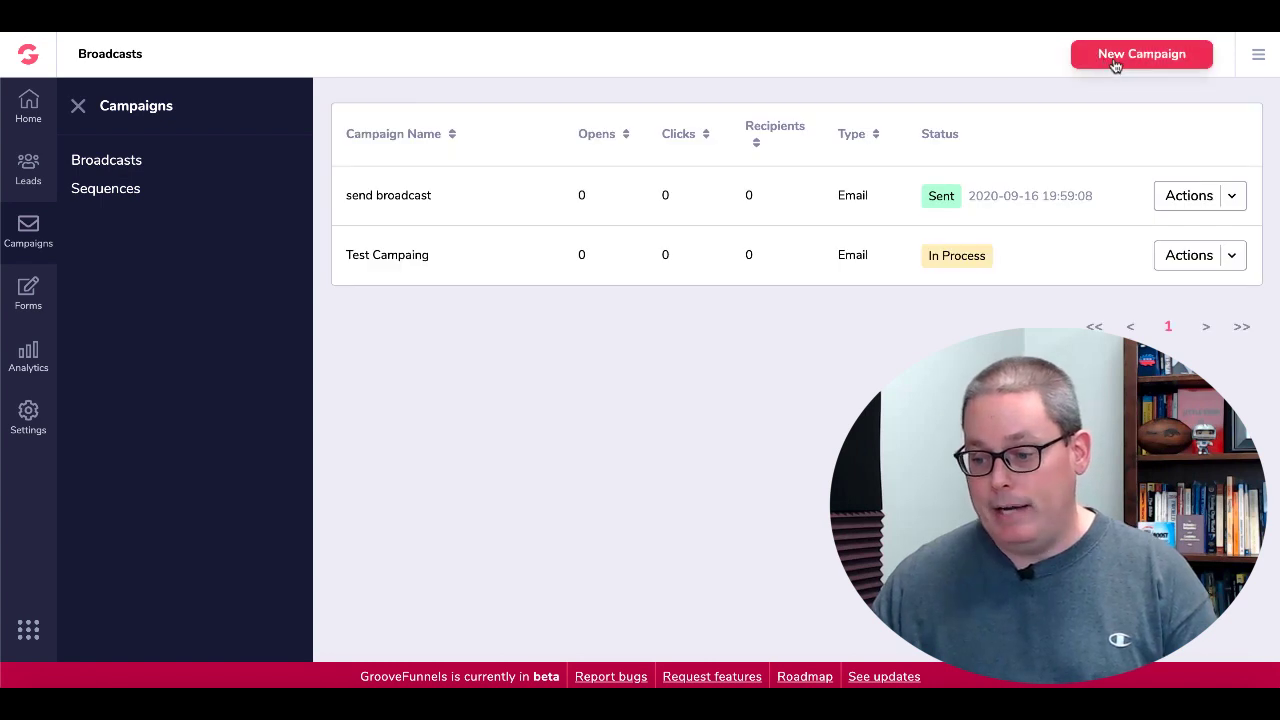
# Step: Create campaign 'new test' described 'test again' and check the email Sender Name
pyautogui.click(1115, 60)
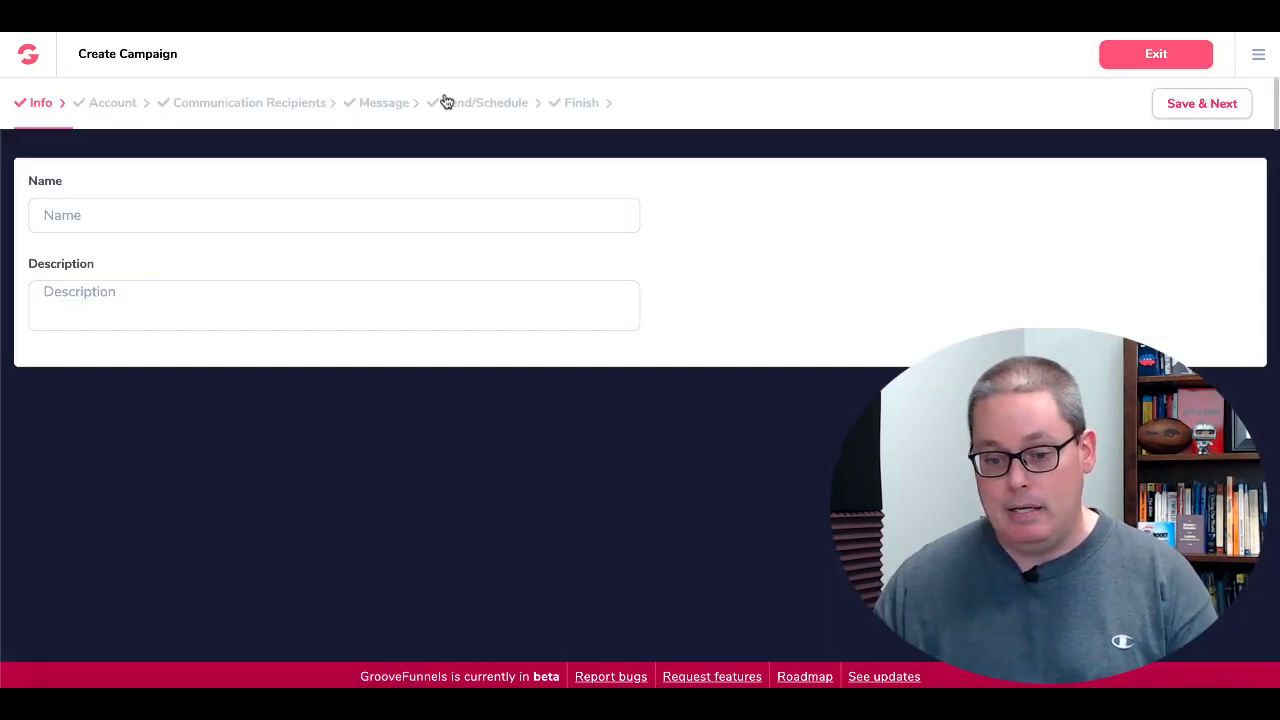
pyautogui.click(95, 213)
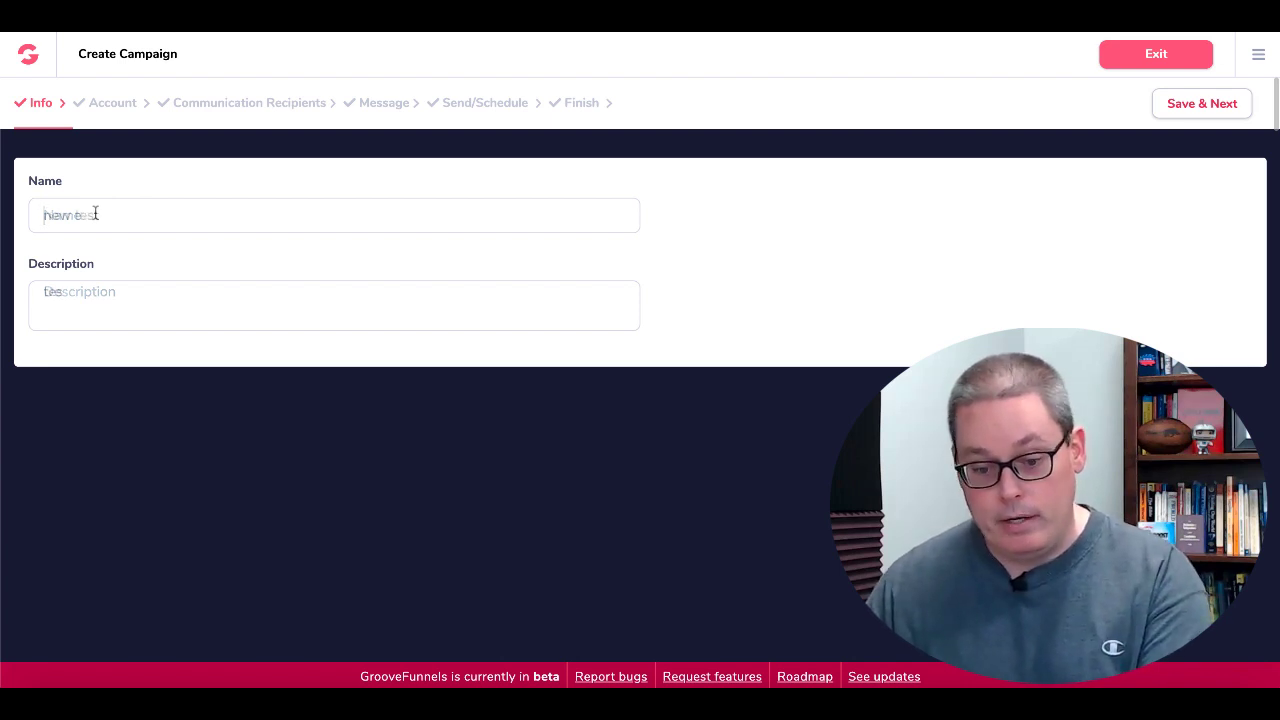
pyautogui.write('agin')
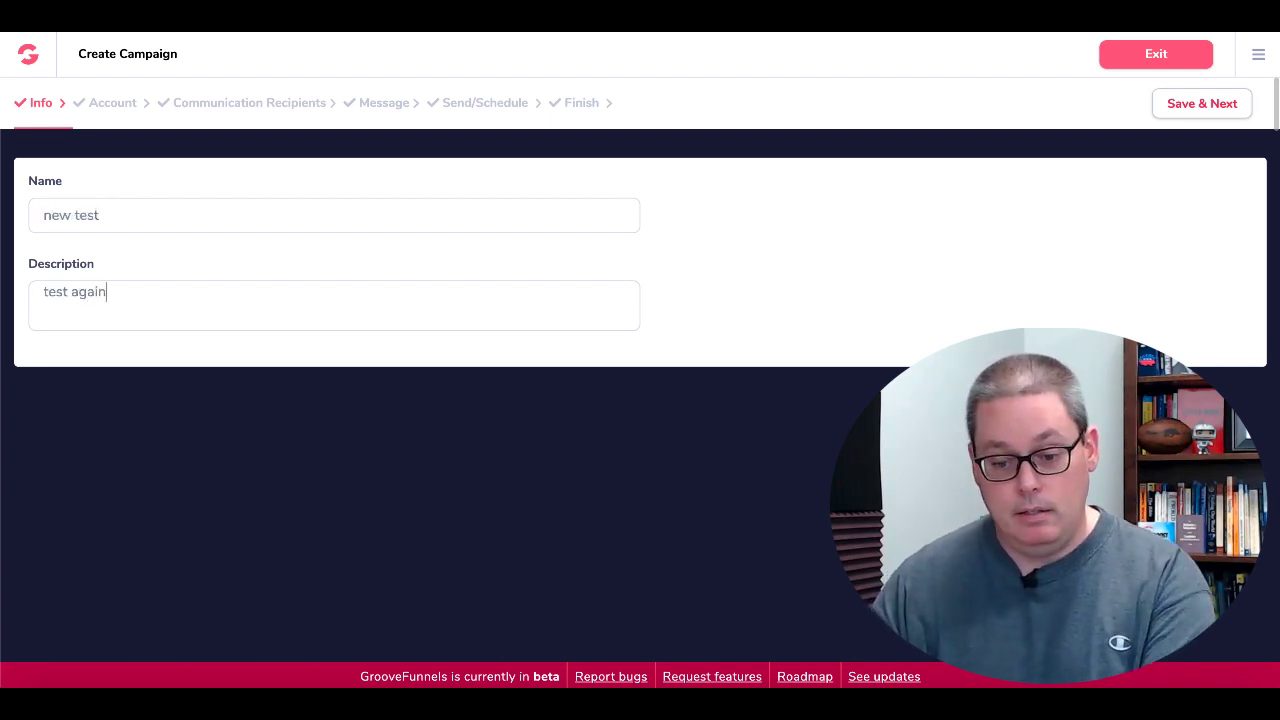
pyautogui.click(1206, 97)
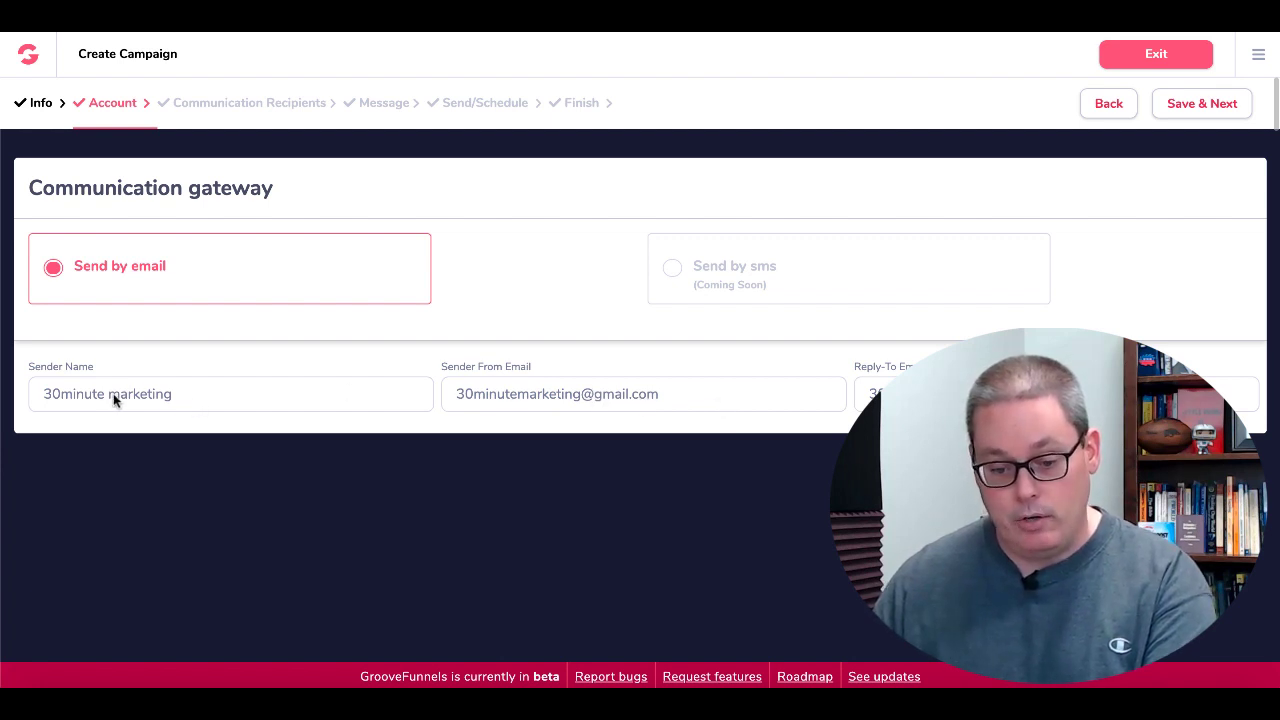
pyautogui.doubleClick(218, 391)
pyautogui.click(197, 398)
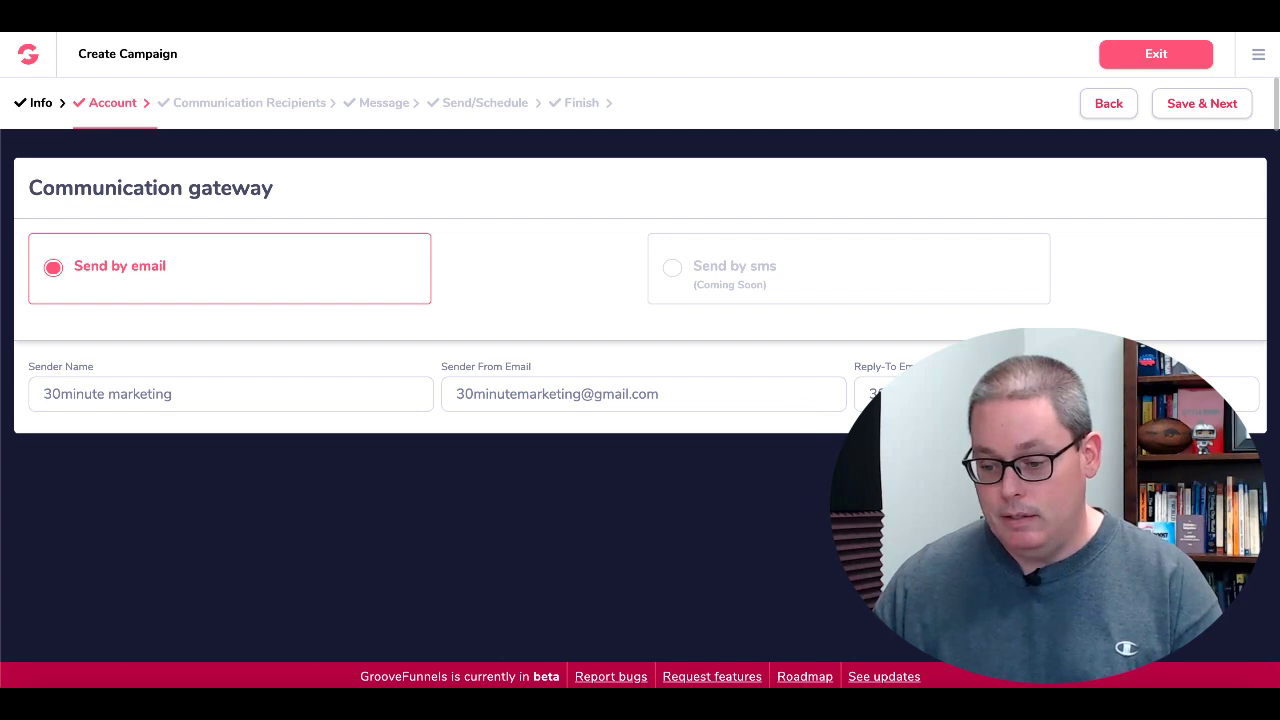
# Step: Add recipients Subscribed To List 'test list', giving 1 lead and 1 email selected
pyautogui.click(1200, 106)
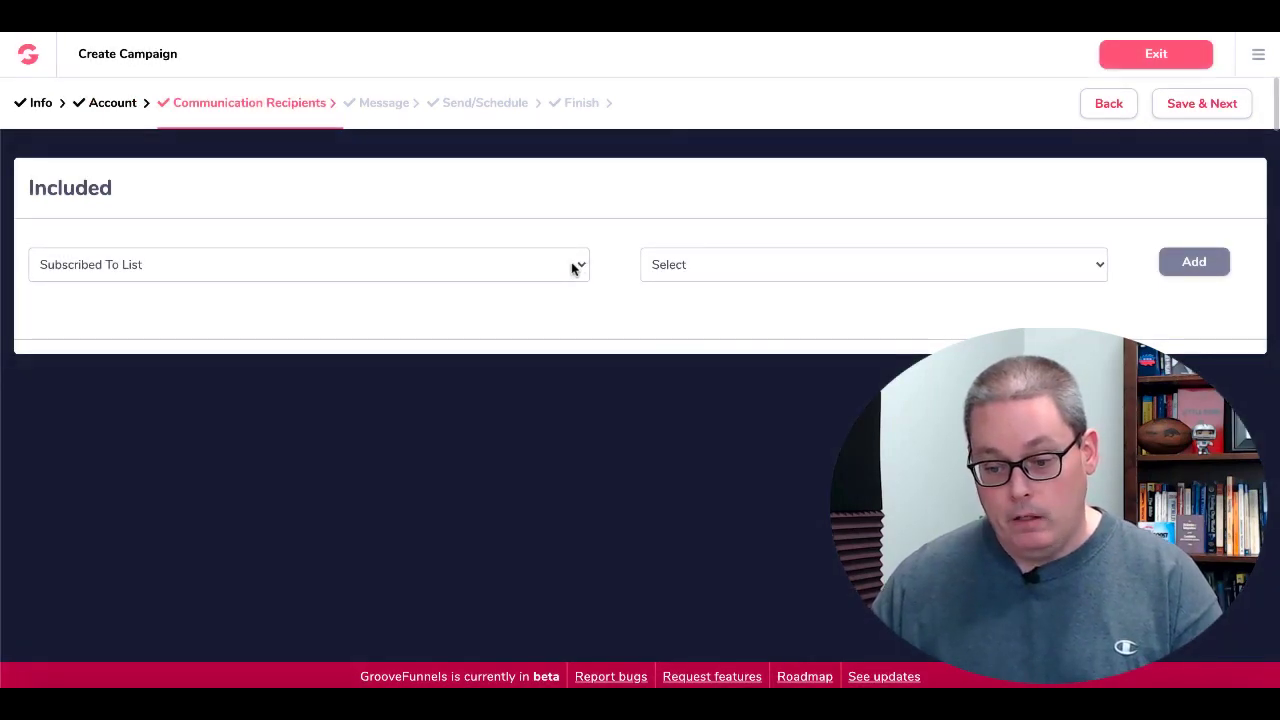
pyautogui.click(576, 266)
pyautogui.click(576, 266)
pyautogui.click(729, 266)
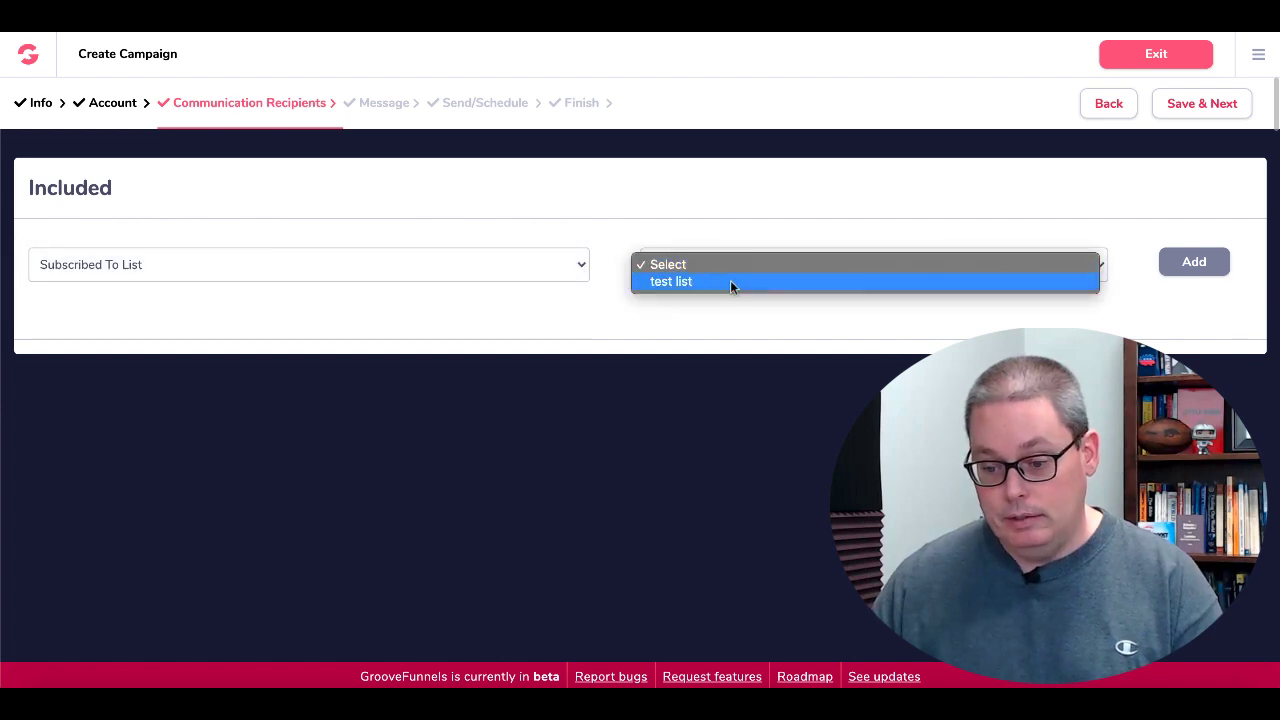
pyautogui.click(730, 281)
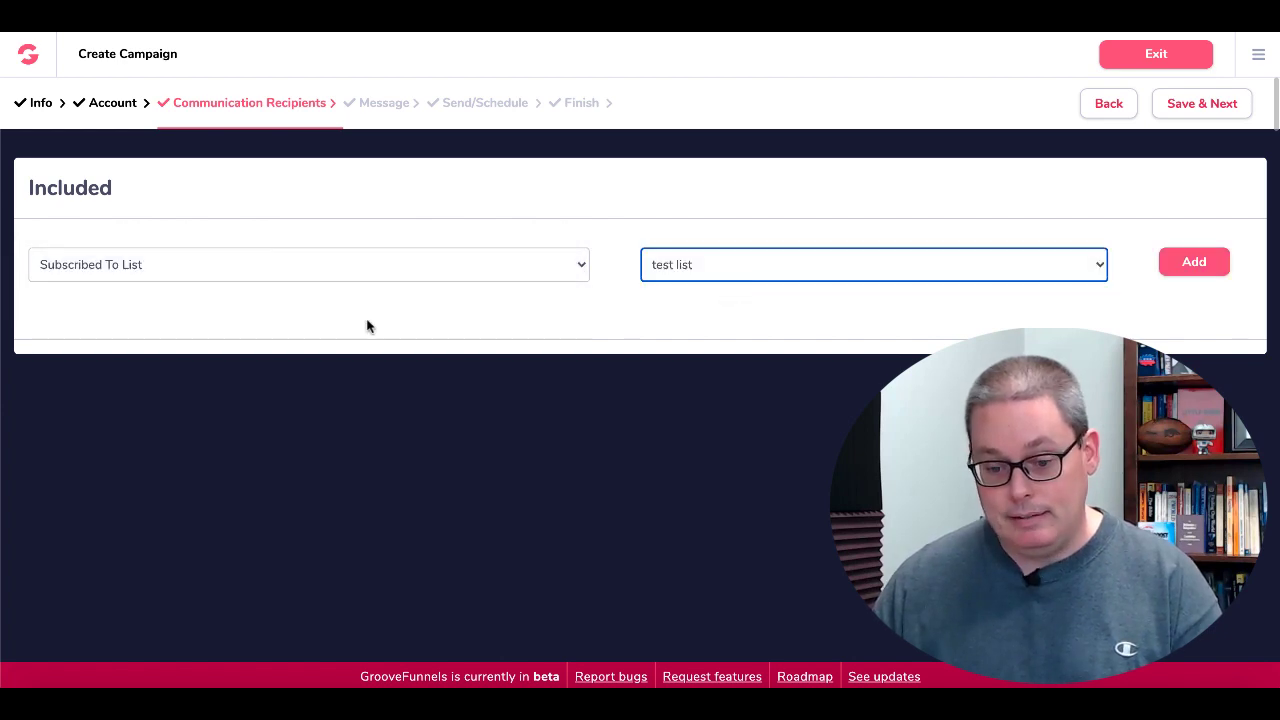
pyautogui.click(1170, 265)
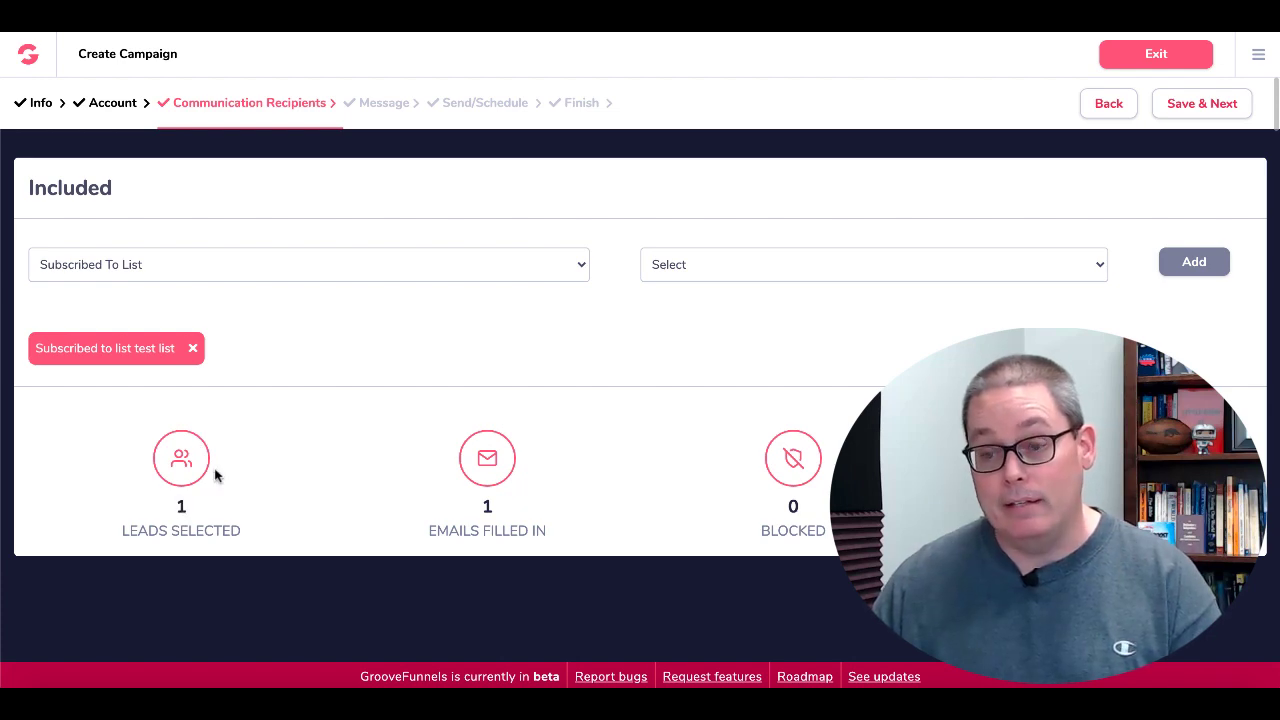
# Step: Write the message with subject 'test 2' and a body using {first_name} and {email}
pyautogui.click(1218, 104)
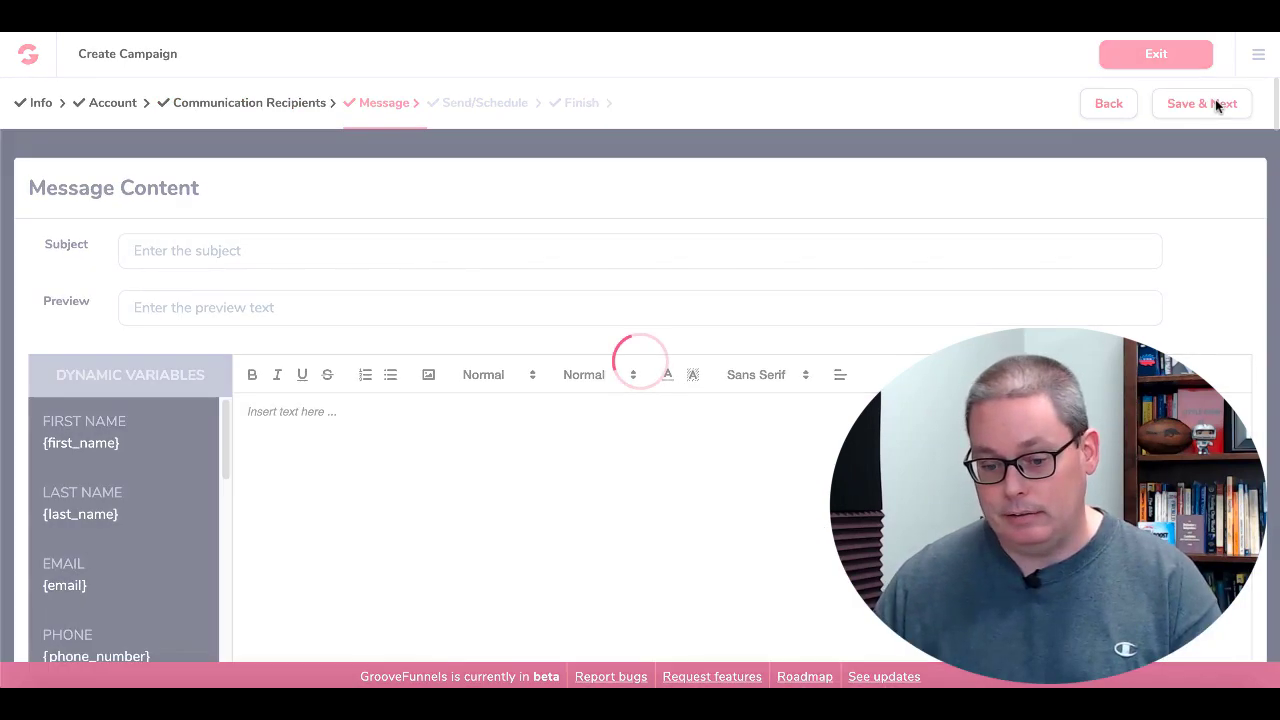
pyautogui.click(195, 250)
pyautogui.write('test 2')
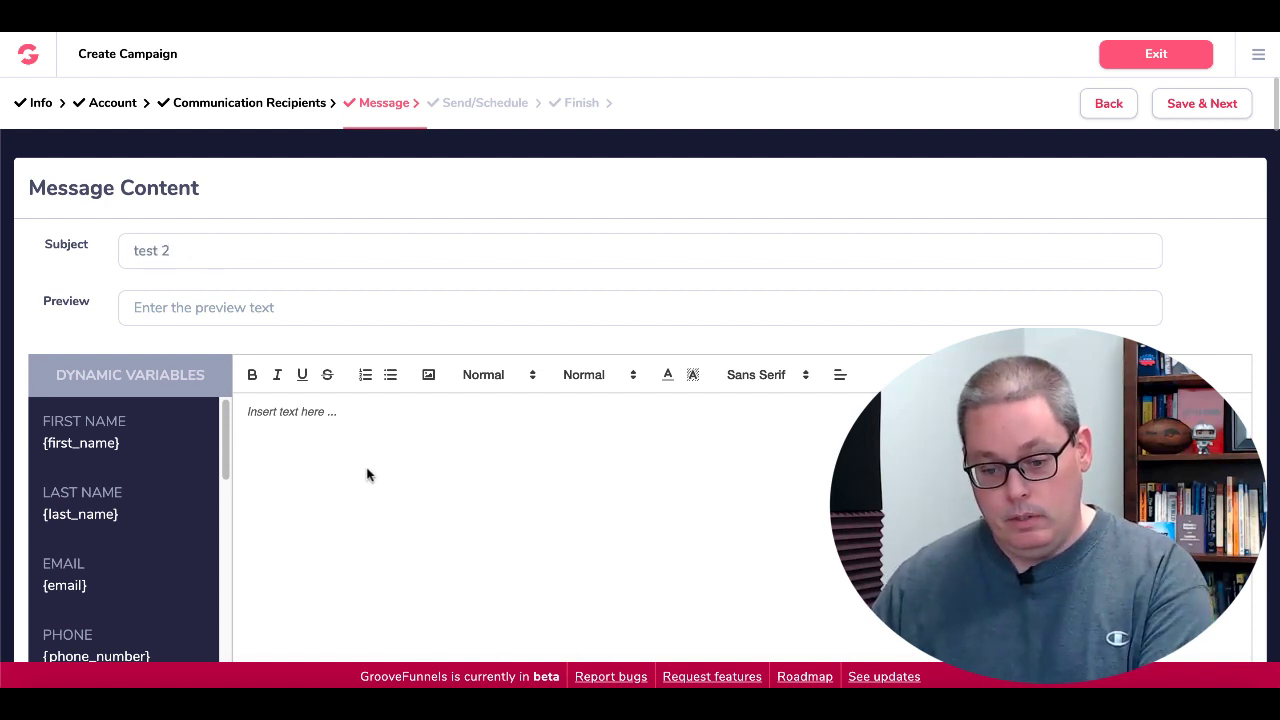
pyautogui.click(326, 426)
pyautogui.write('this is test 2')
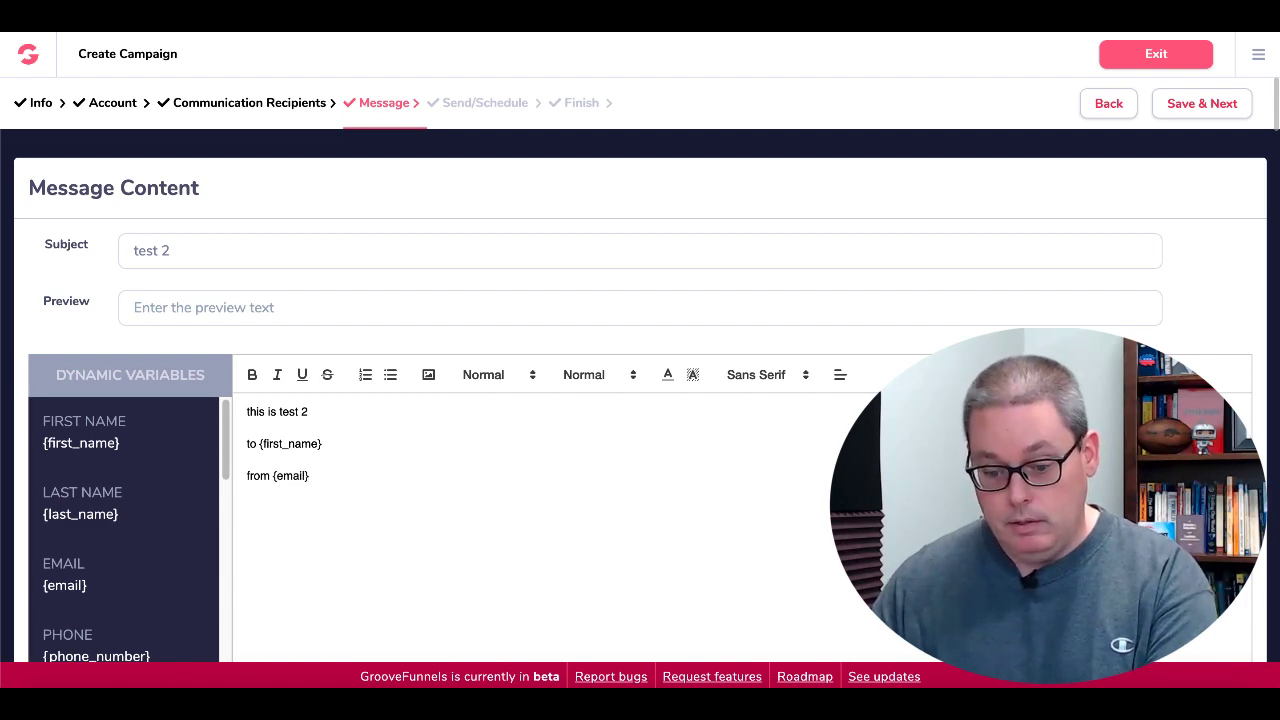
# Step: On the Send/Schedule step, choose Send now instead of scheduling
pyautogui.click(1184, 110)
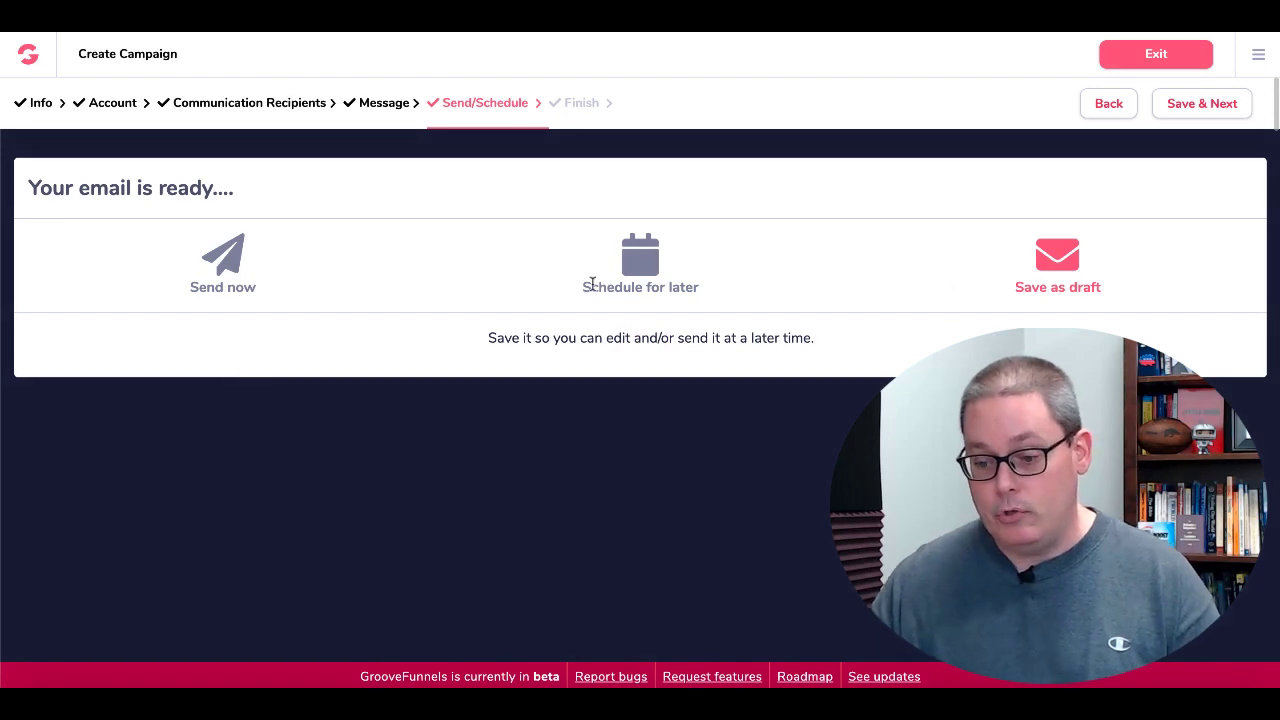
pyautogui.click(636, 276)
pyautogui.click(222, 269)
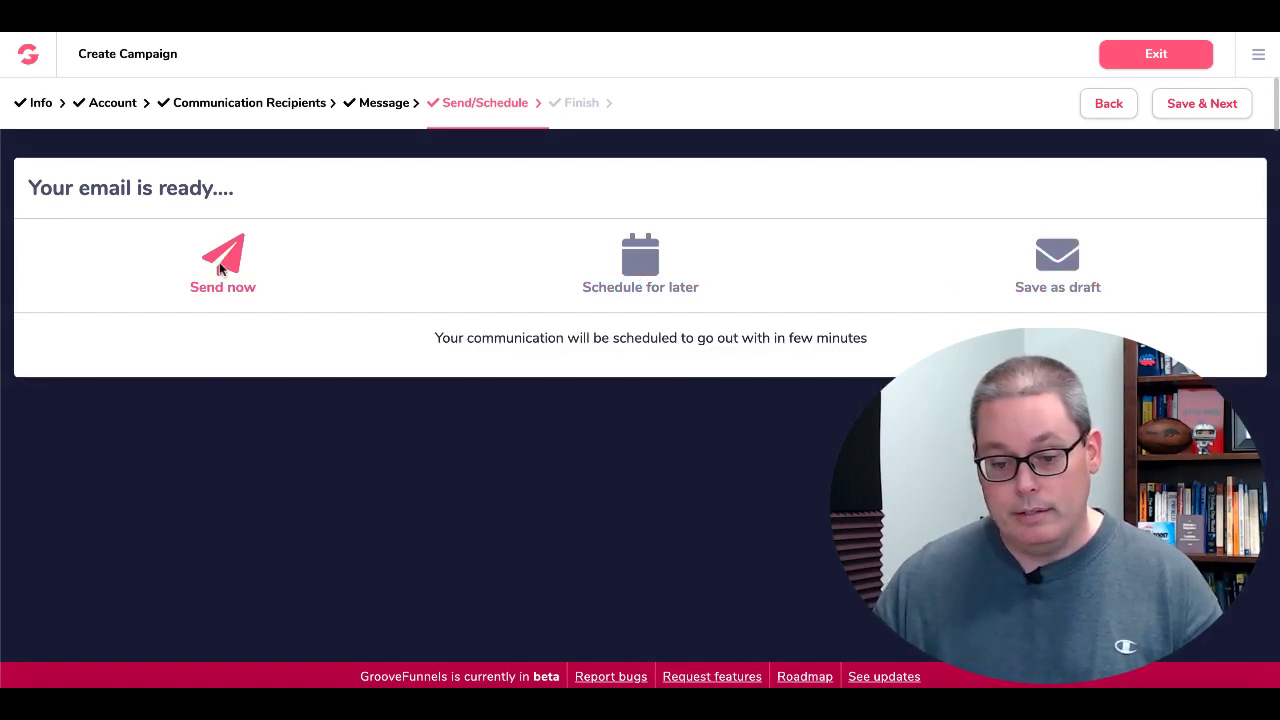
# Step: Reach the Finish step and save the 'new test' broadcast, returning to the Broadcasts list
pyautogui.click(1185, 108)
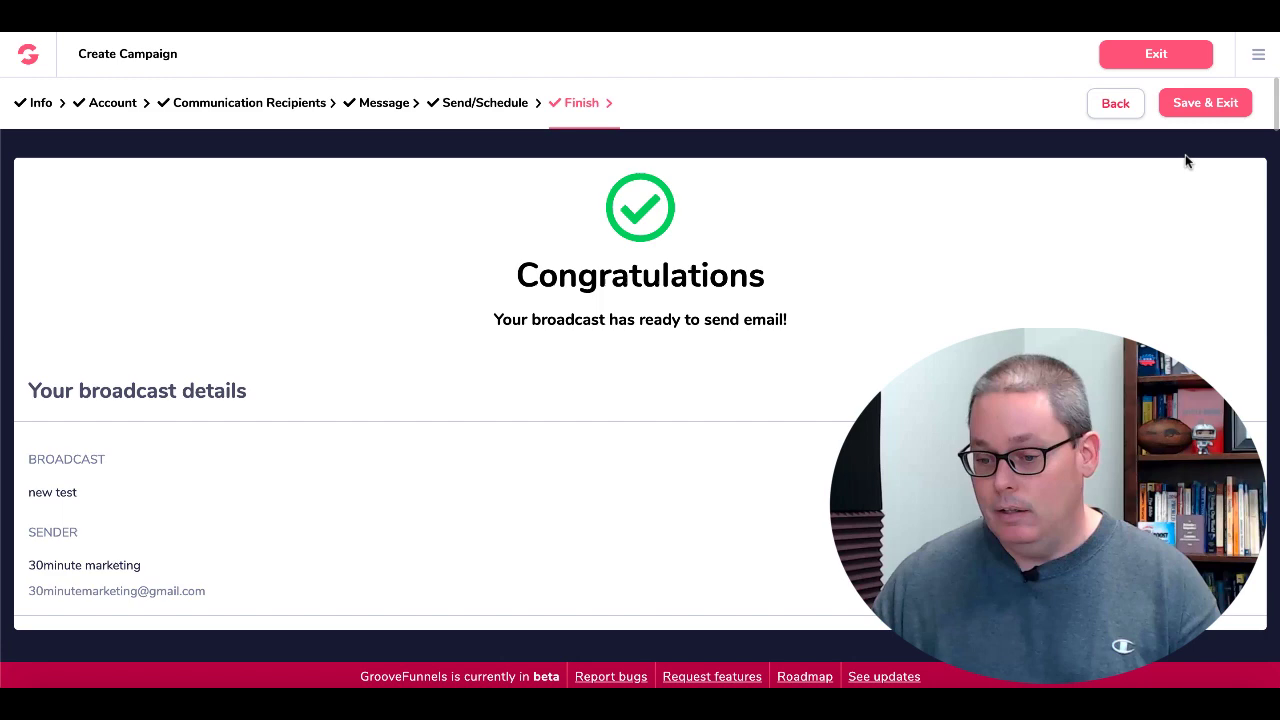
pyautogui.click(1205, 102)
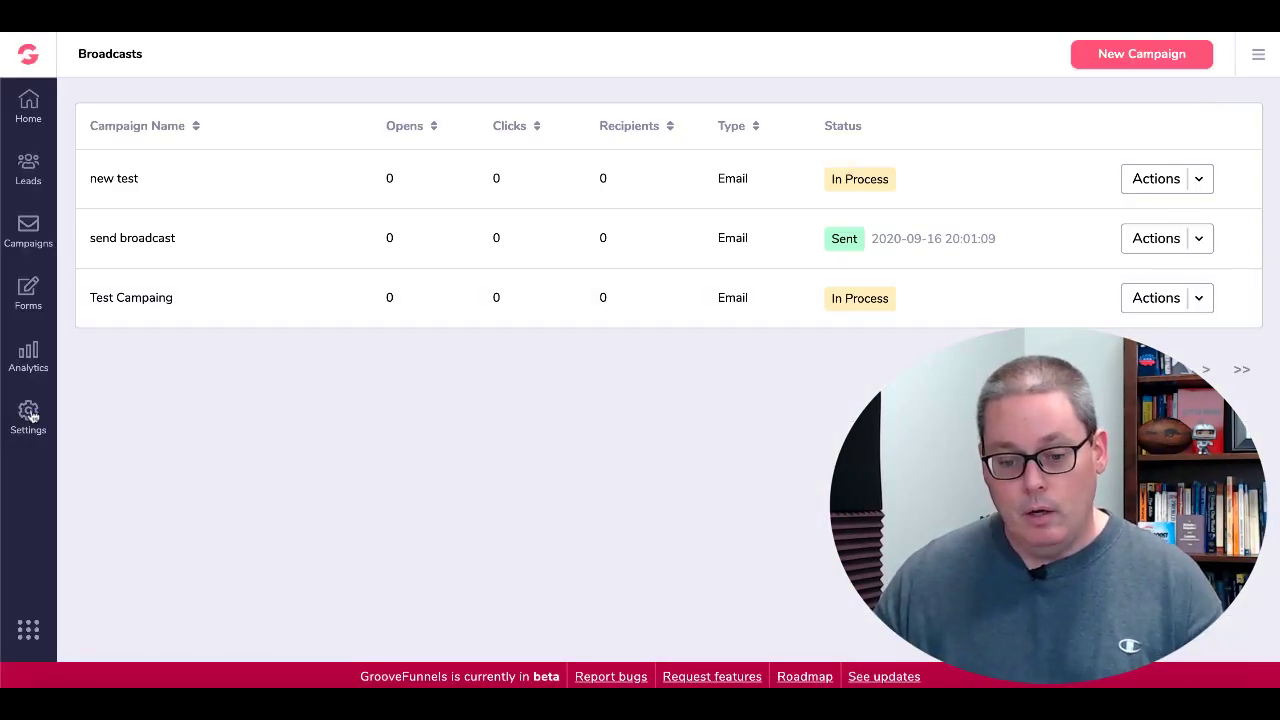
# Step: Review the Sender Info and Business Info settings, then return to Campaigns > Broadcasts
pyautogui.click(30, 416)
pyautogui.click(118, 160)
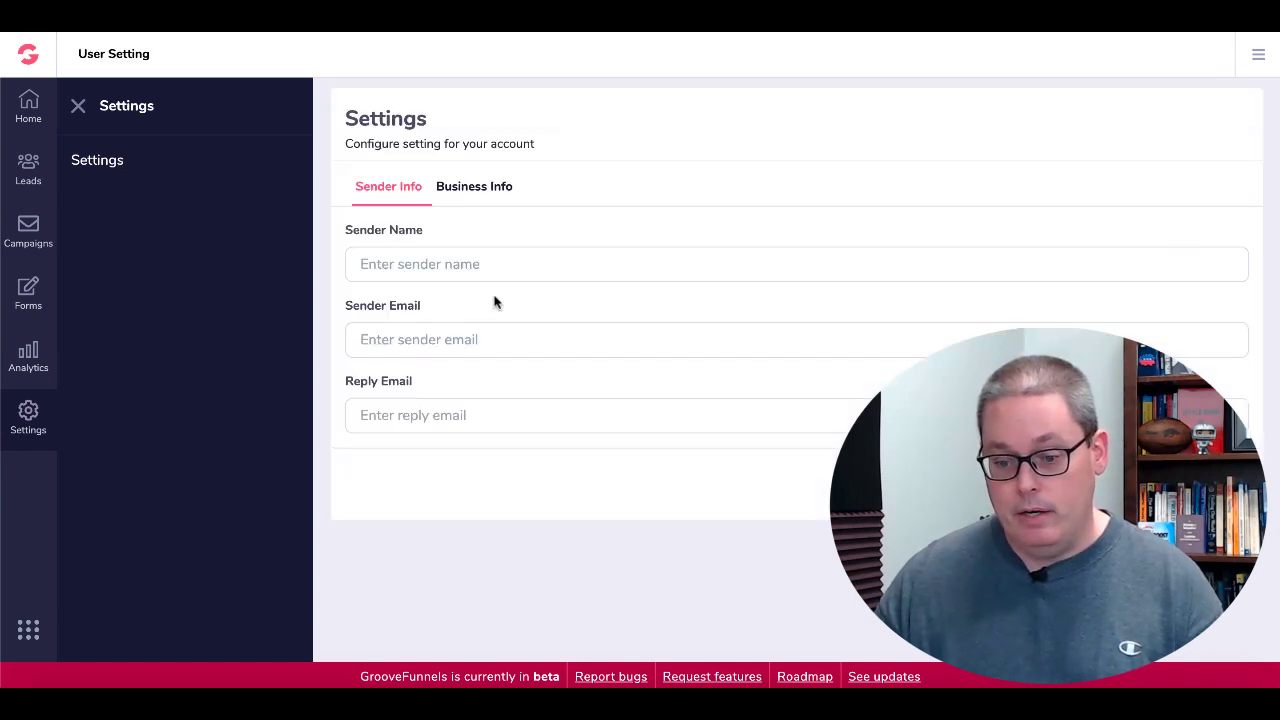
pyautogui.click(480, 198)
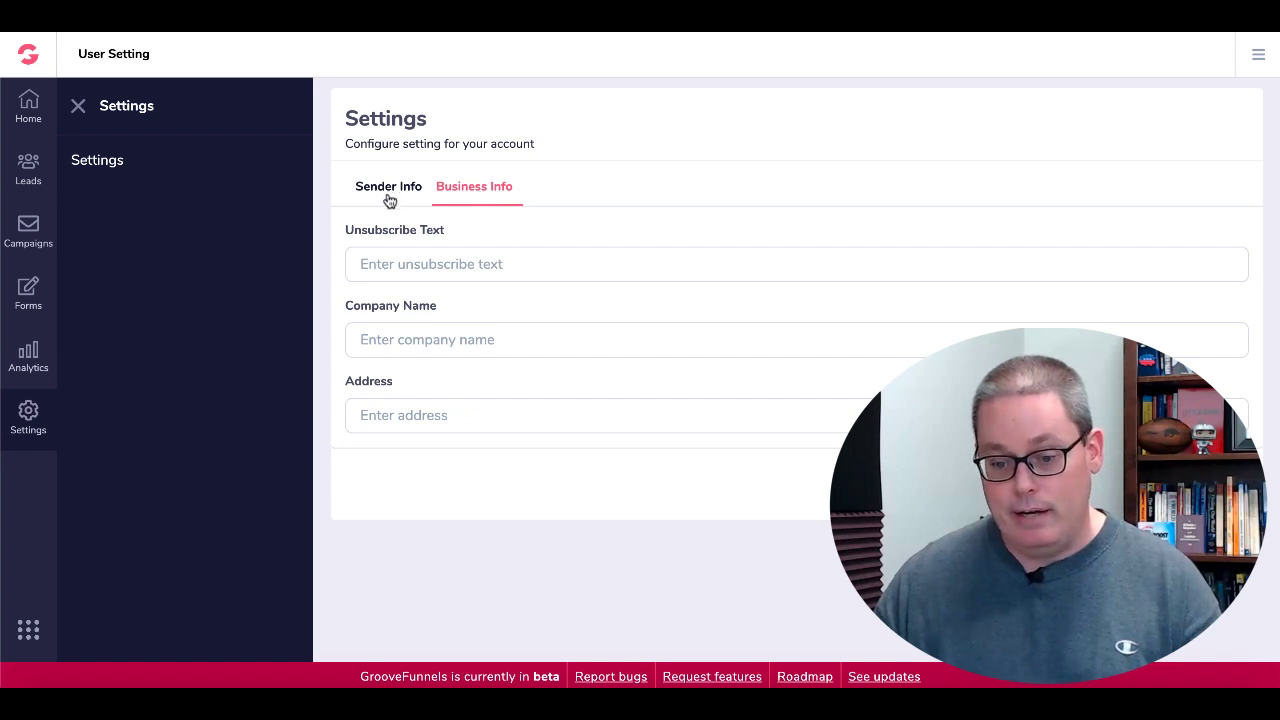
pyautogui.click(390, 186)
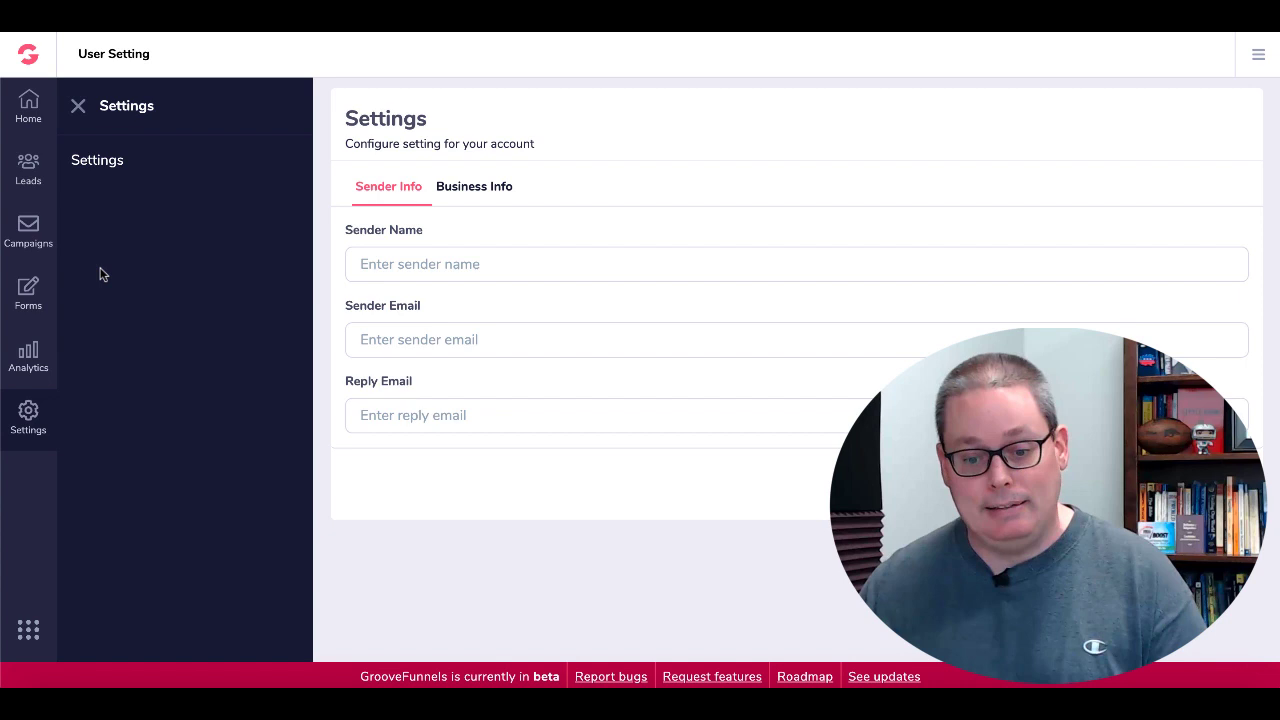
pyautogui.click(30, 230)
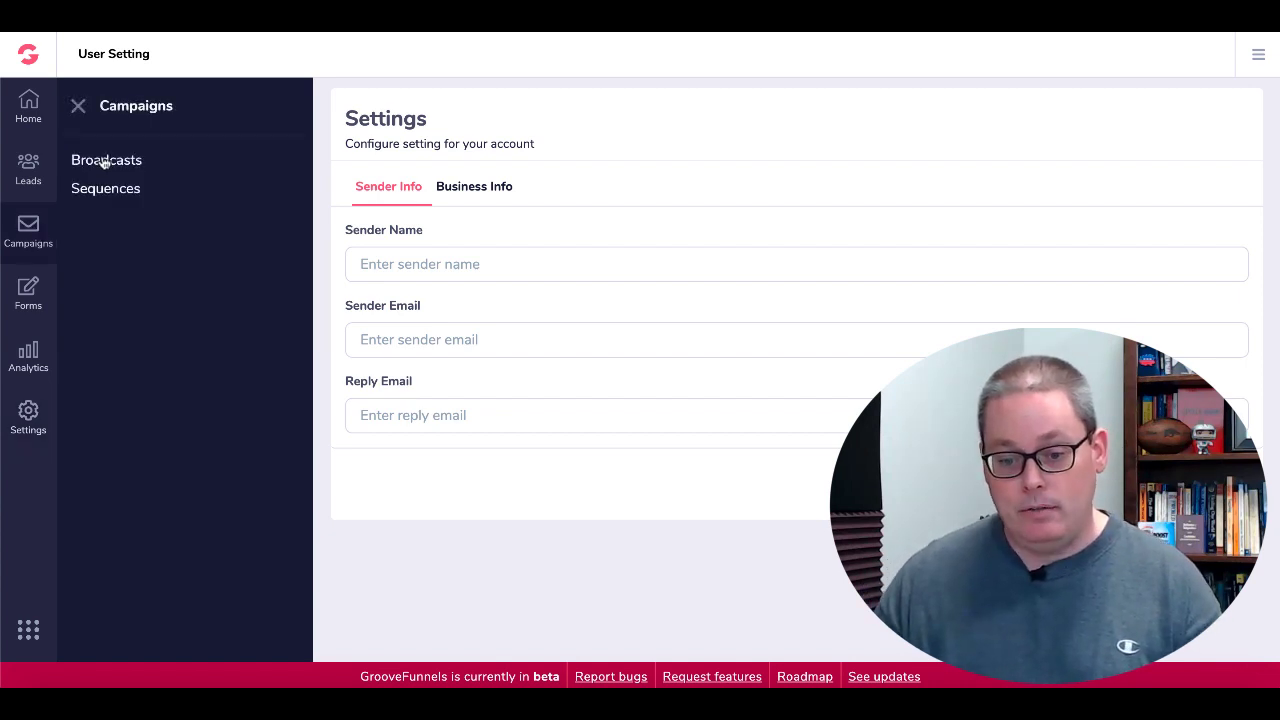
pyautogui.click(104, 162)
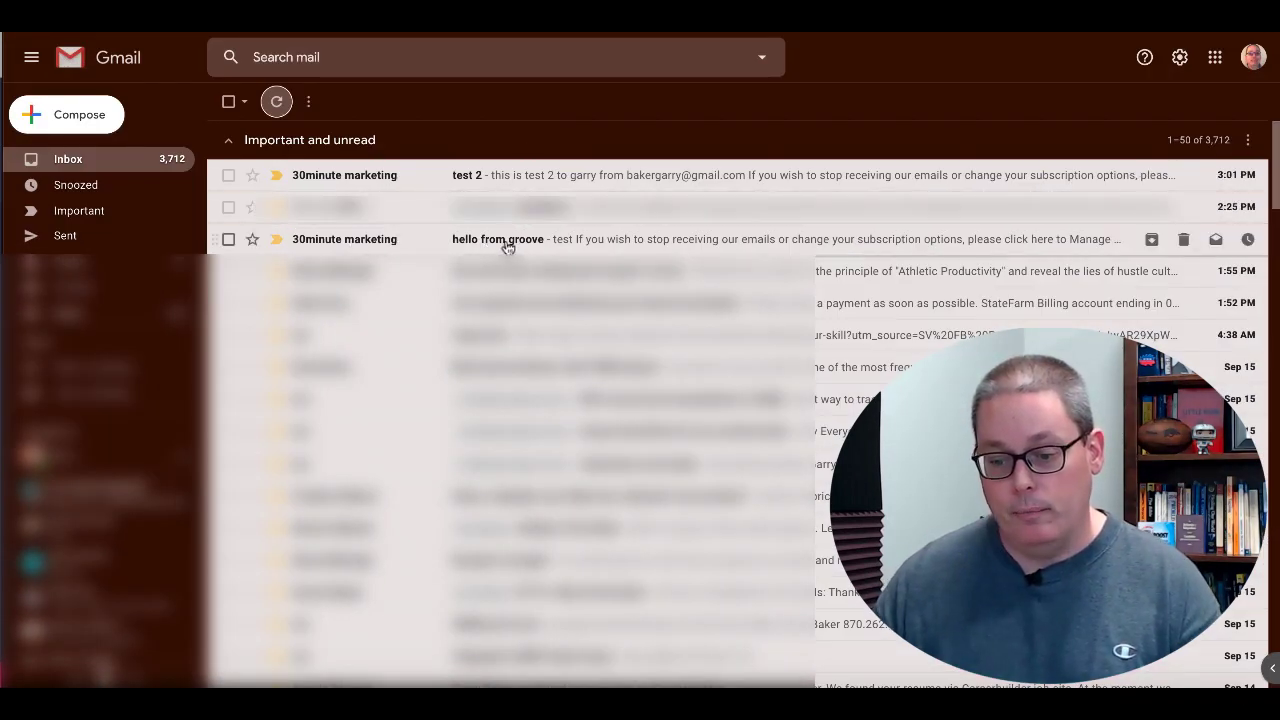
# Step: Open the 'hello from groove' email in Gmail and follow its unsubscribe link
pyautogui.click(507, 242)
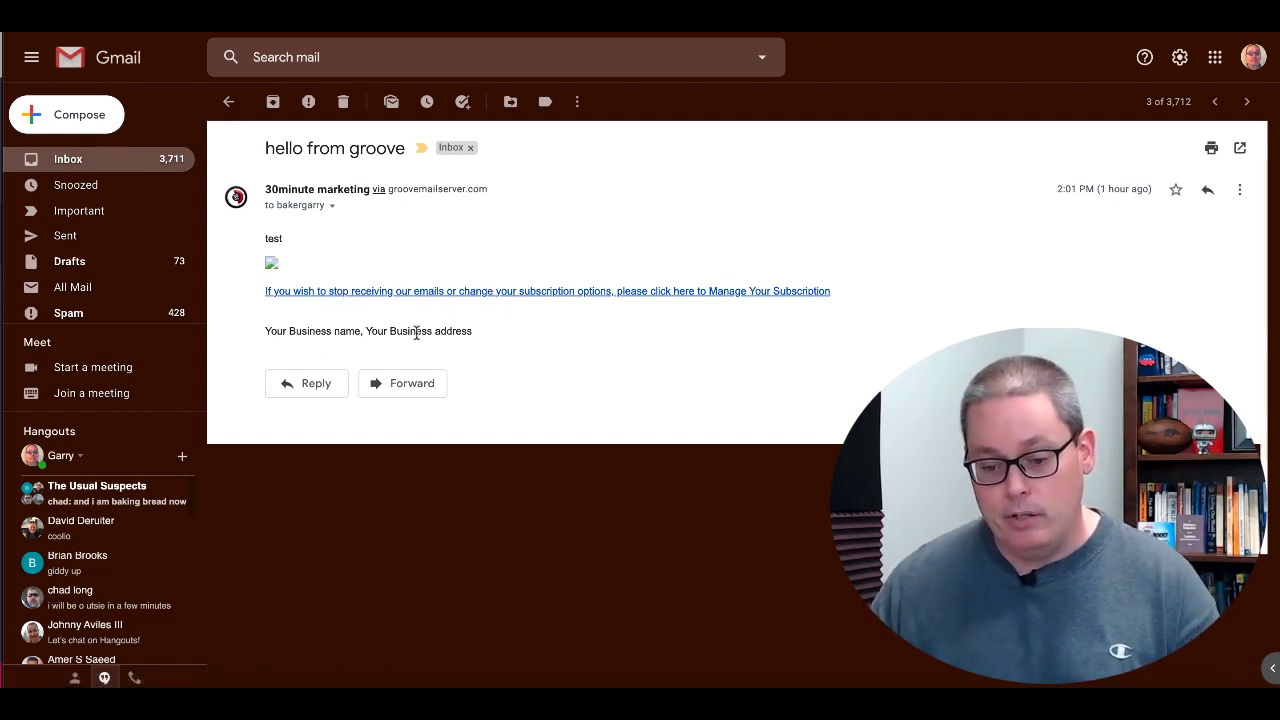
pyautogui.click(472, 296)
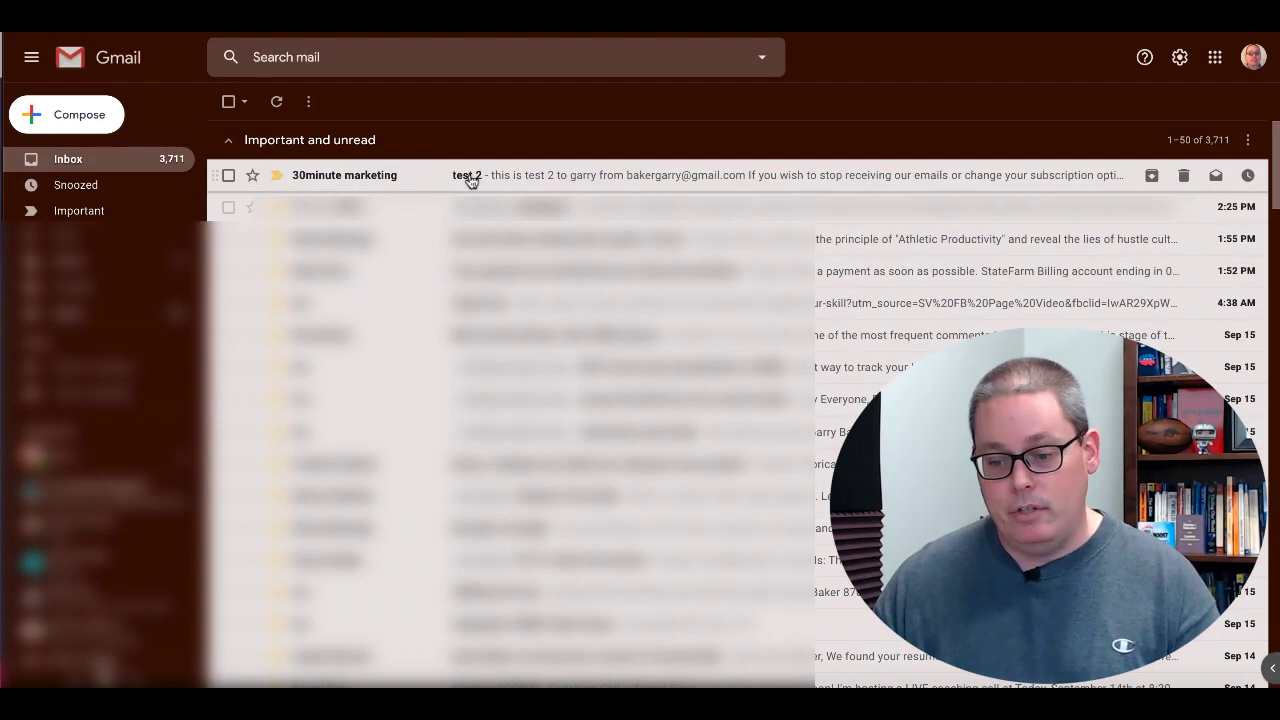
# Step: Open the 'test 2' email and inspect the personalized first name in its body
pyautogui.click(470, 178)
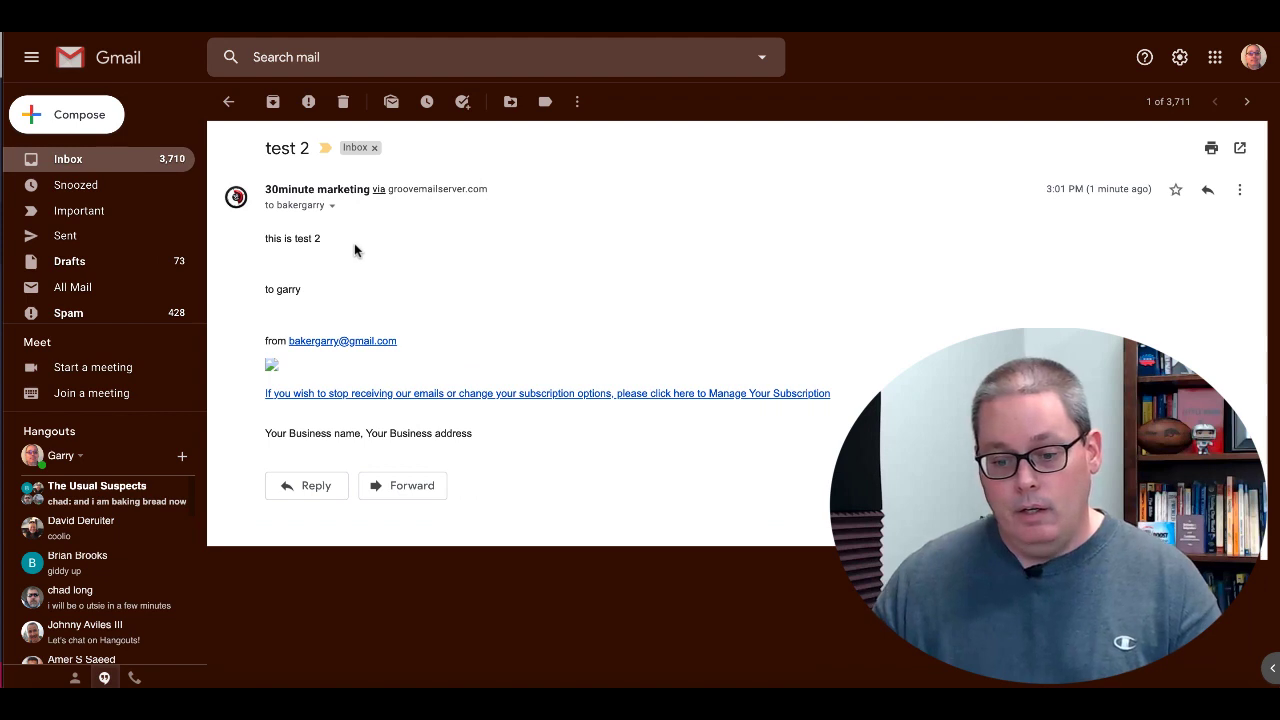
pyautogui.doubleClick(288, 289)
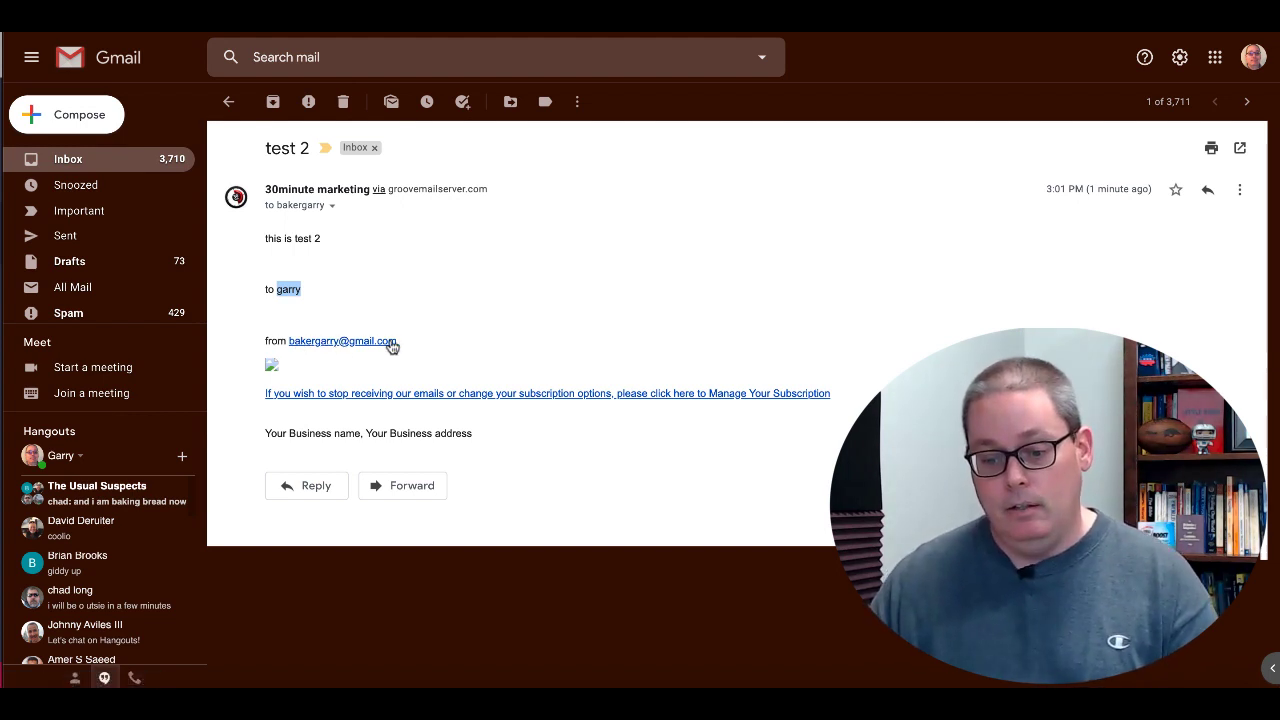
pyautogui.click(299, 288)
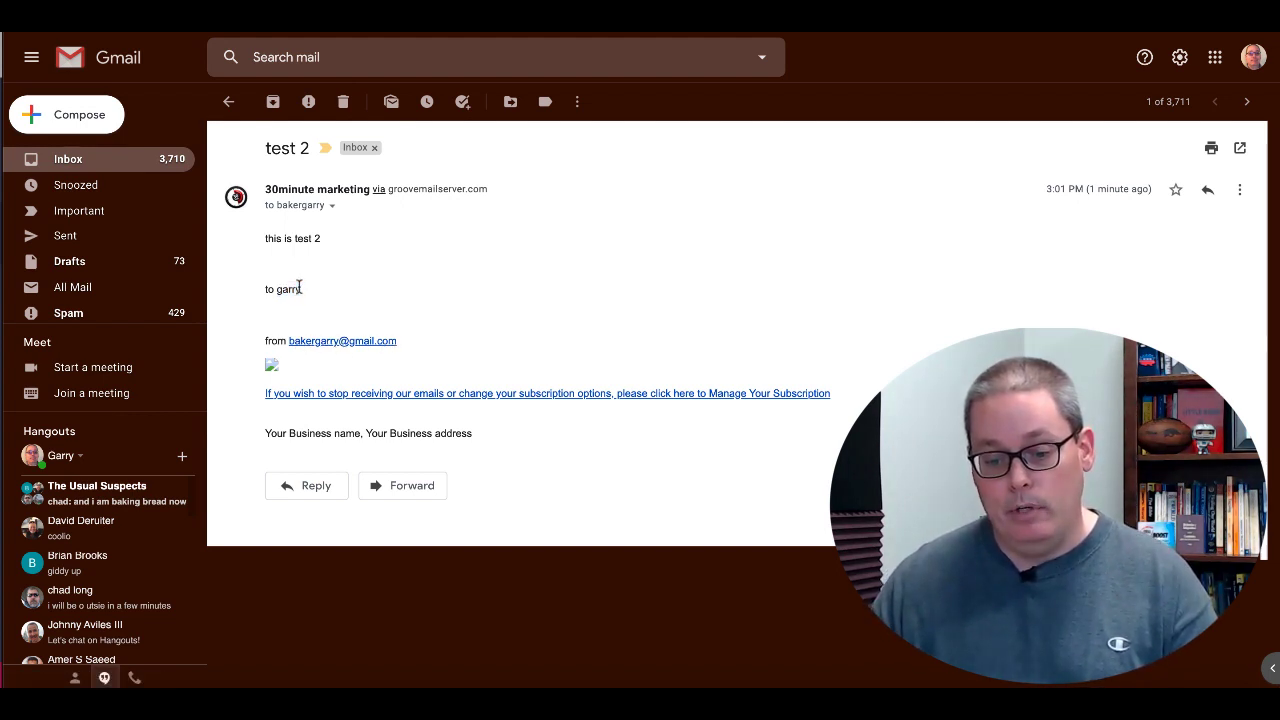
# Step: From the test 2 email's unsubscribe link, unsubscribe the recipient from test list
pyautogui.click(368, 399)
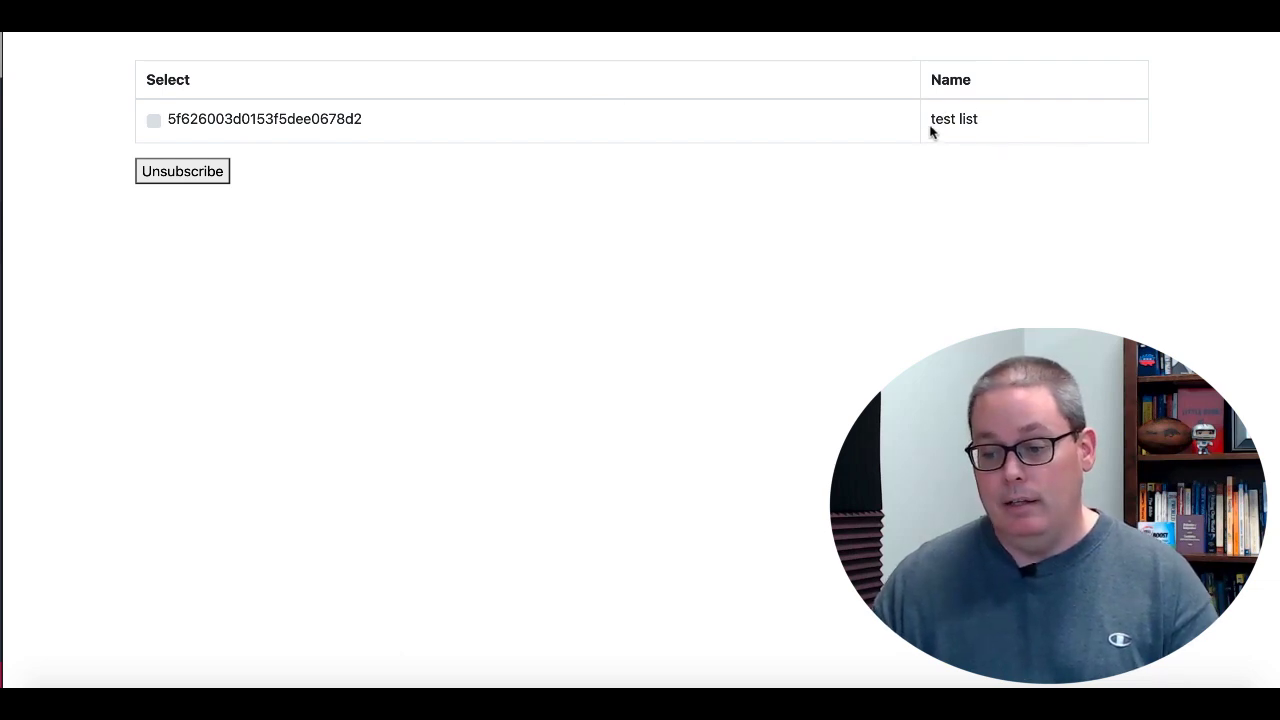
pyautogui.click(154, 121)
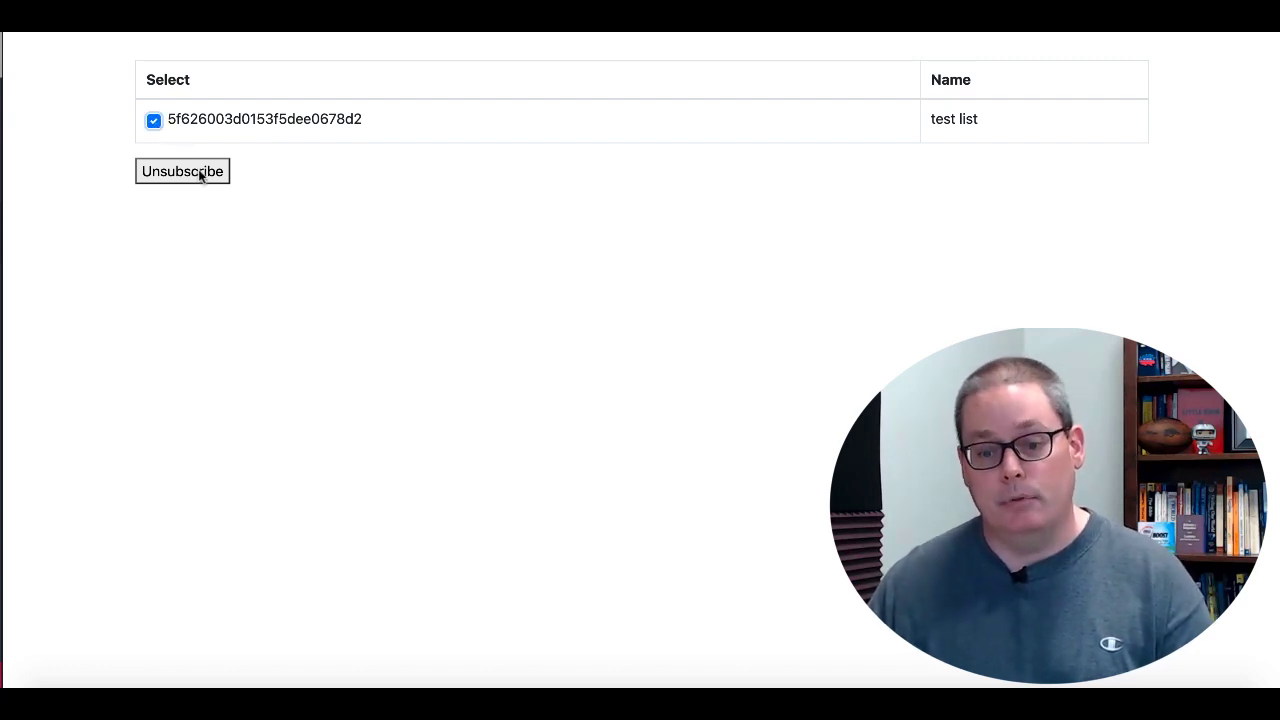
pyautogui.click(200, 175)
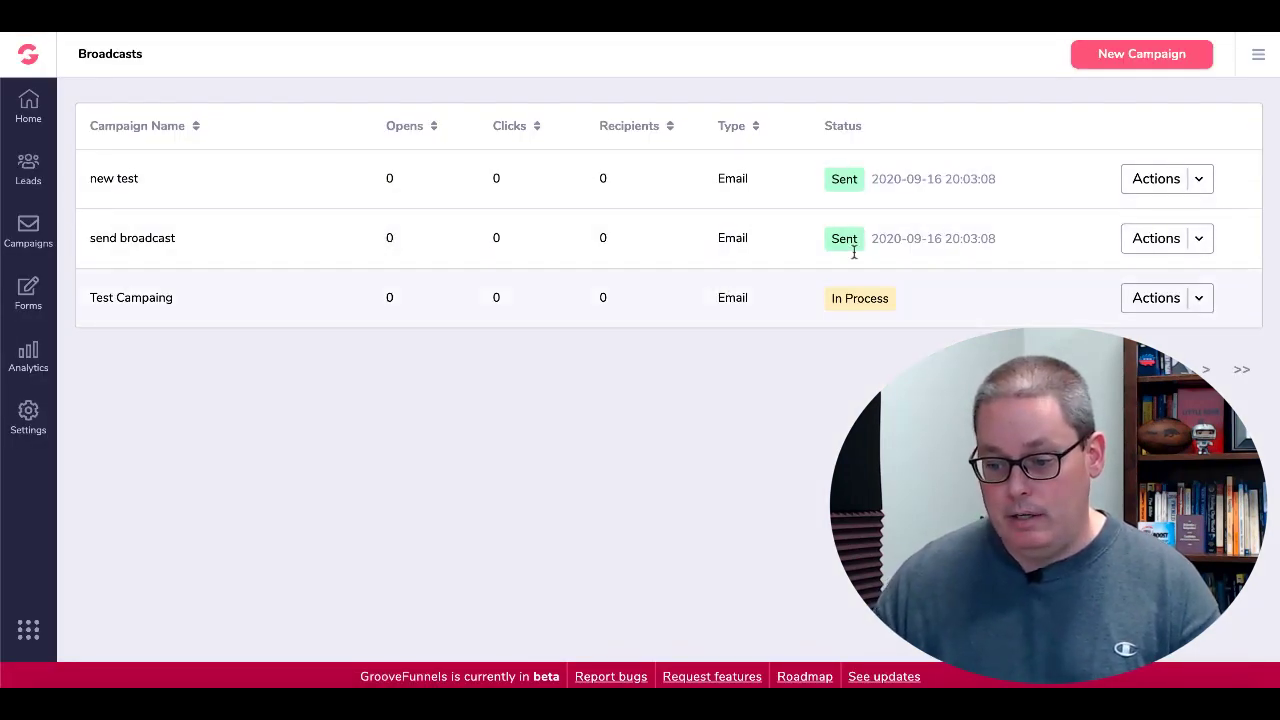
# Step: View the new test Campaign Detail: subject test 2, personalised message, status Sent
pyautogui.click(1199, 182)
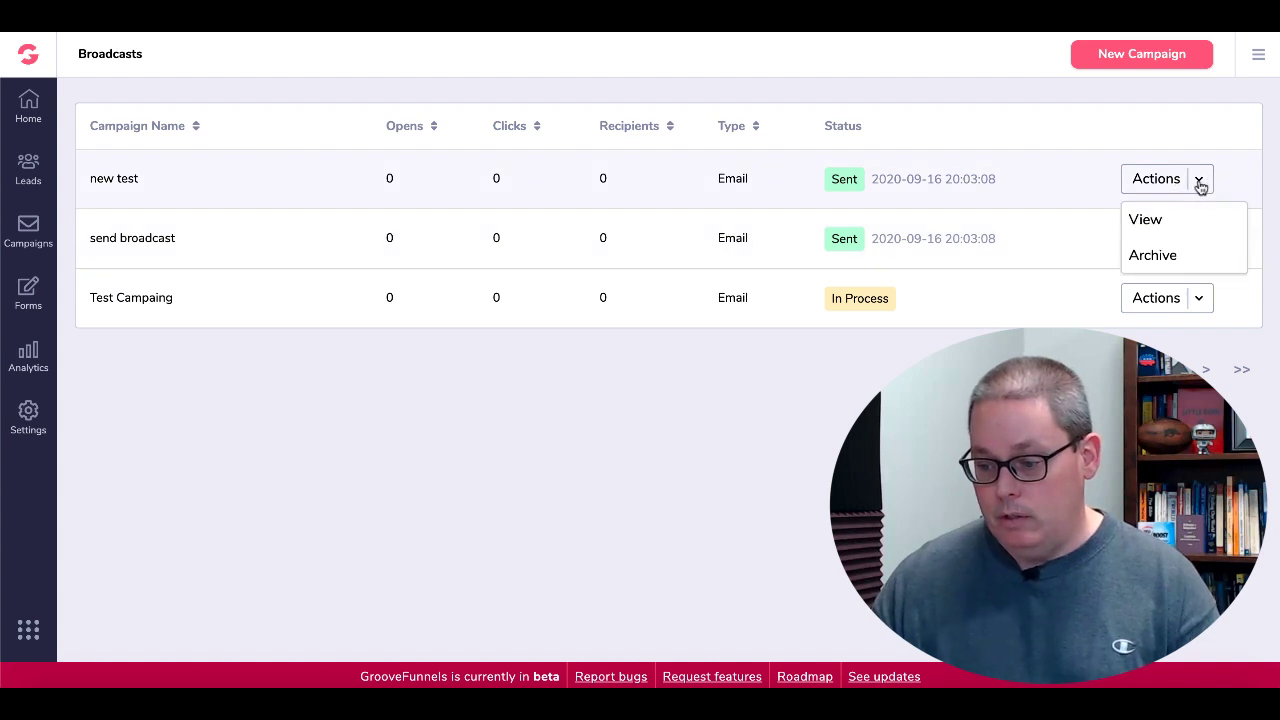
pyautogui.click(1164, 217)
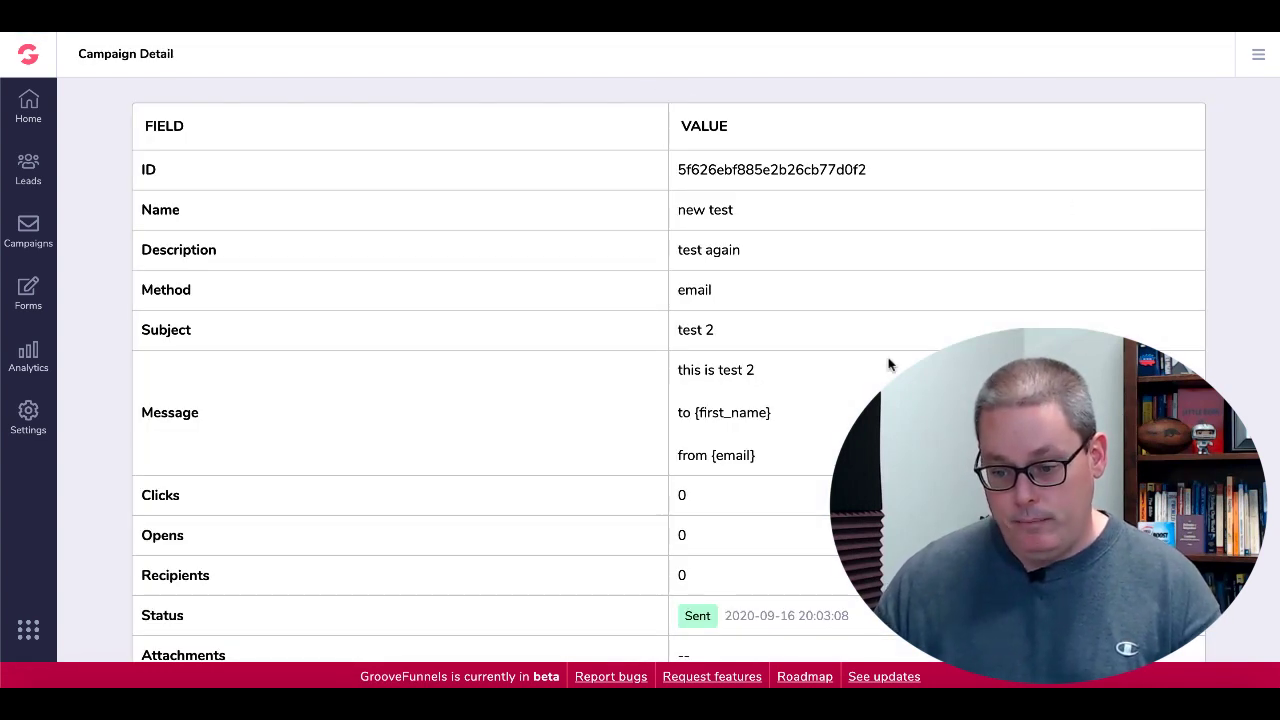
pyautogui.scroll(-1, 843, 428)
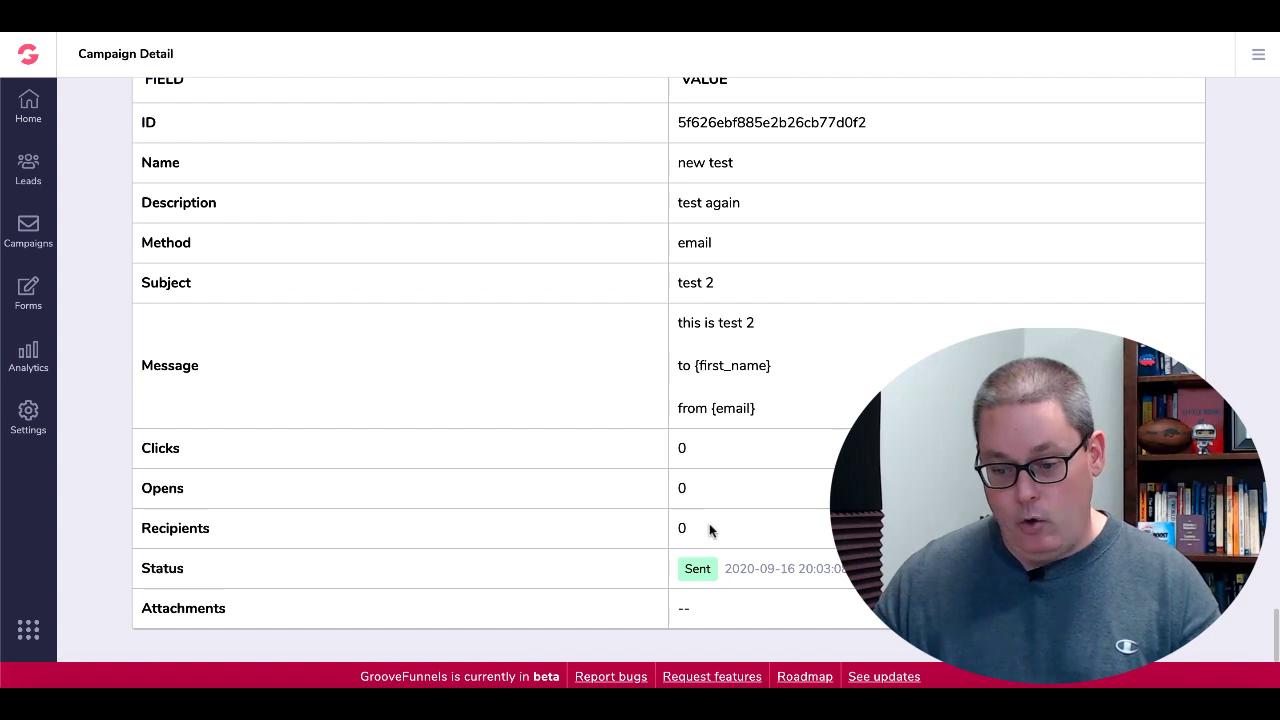
pyautogui.scroll(1, 802, 443)
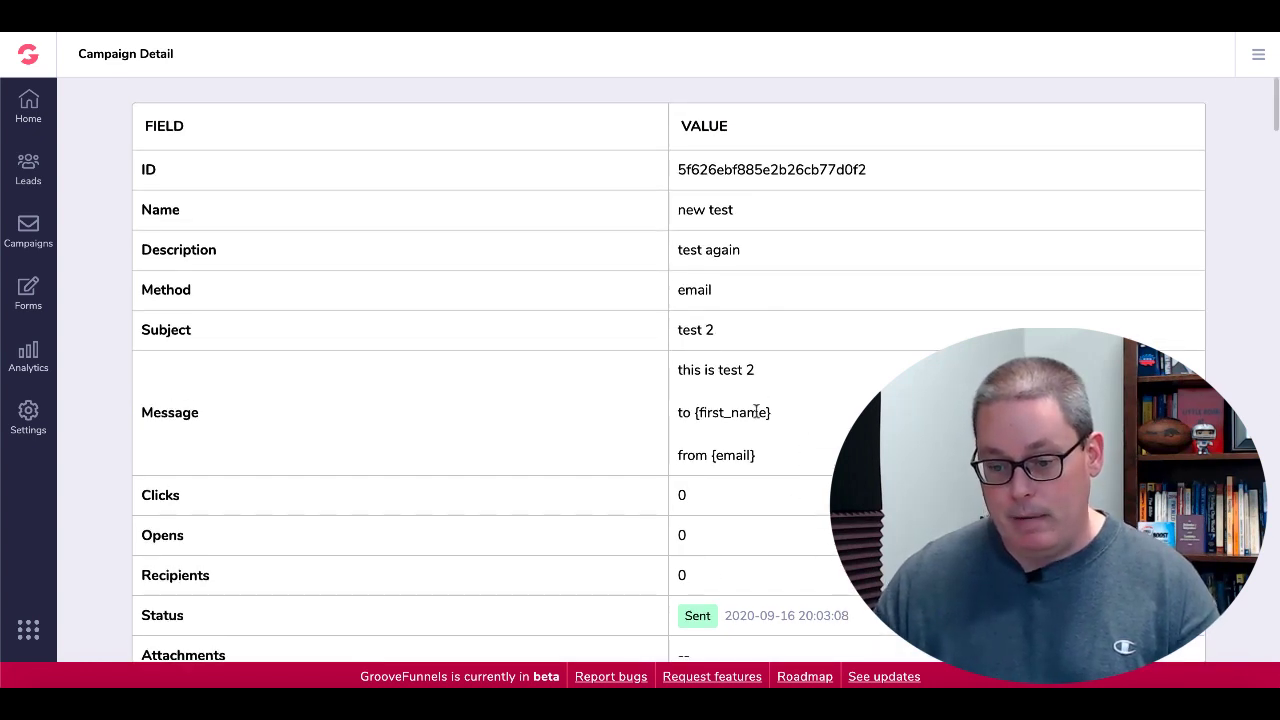
# Step: Open Detailed Stats for test list under Analytics > Lists, which shows Coming Soon
pyautogui.click(33, 240)
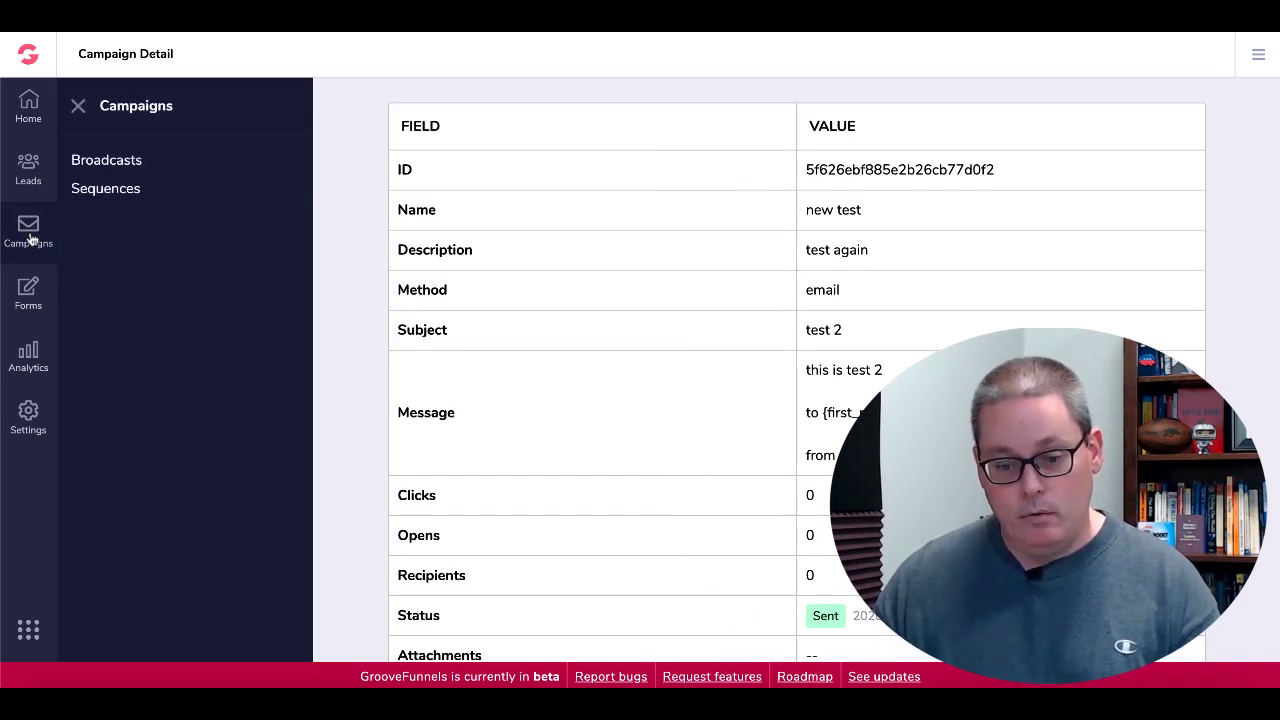
pyautogui.click(30, 357)
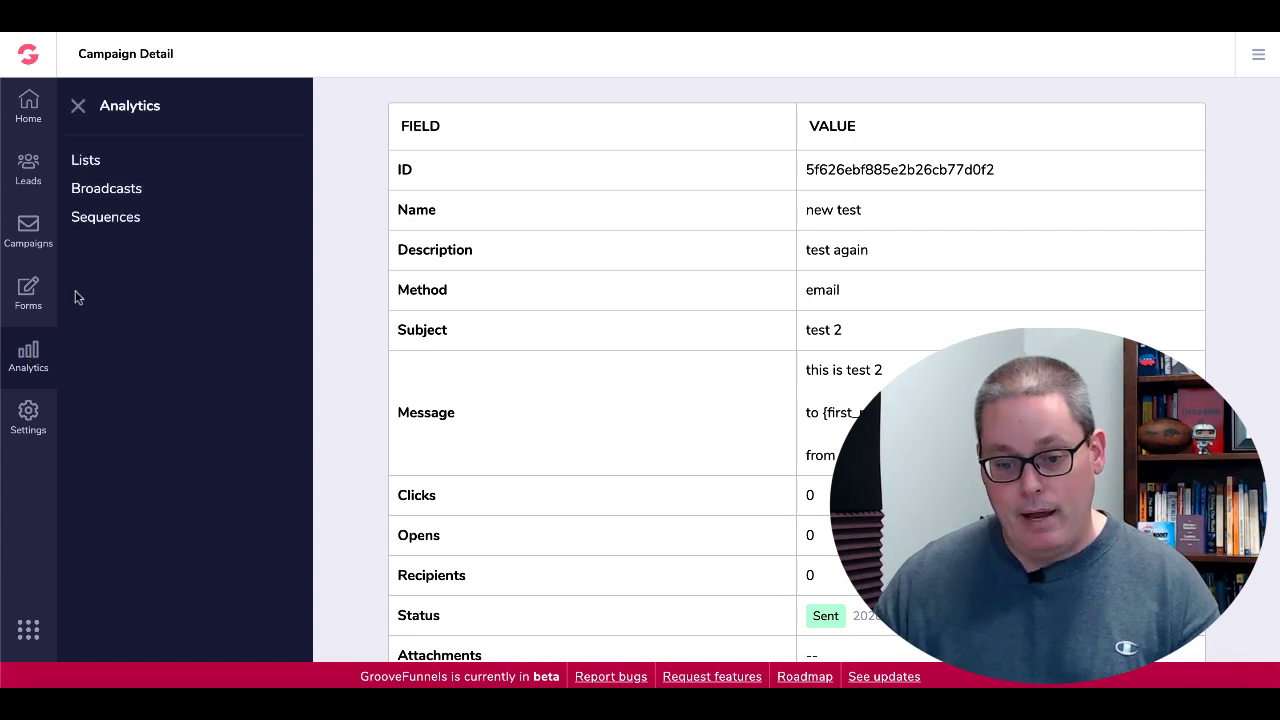
pyautogui.click(97, 173)
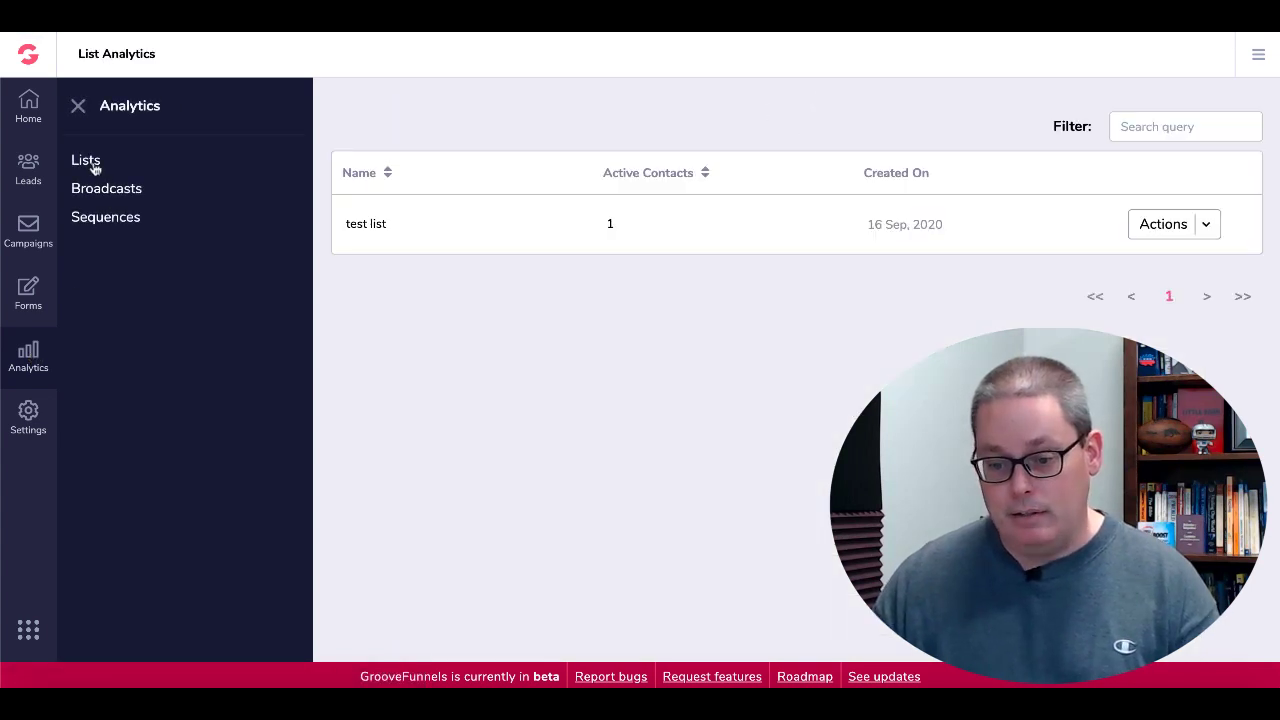
pyautogui.click(1208, 230)
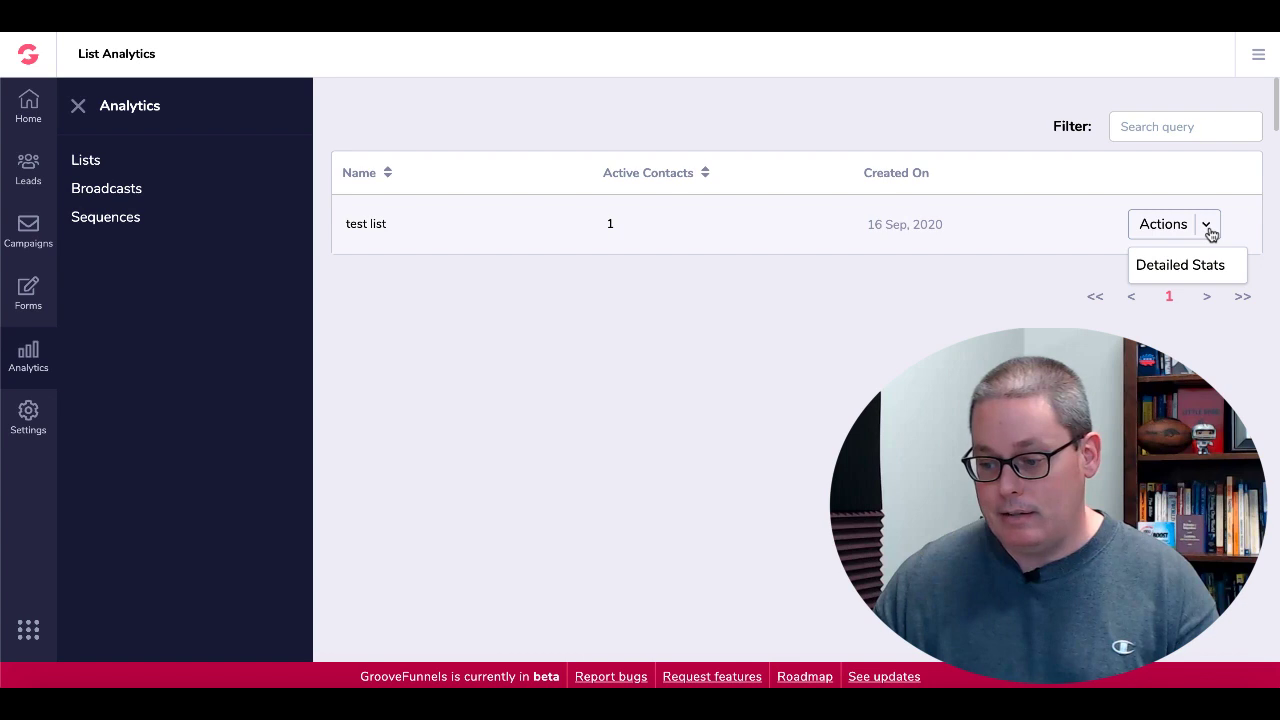
pyautogui.click(1161, 266)
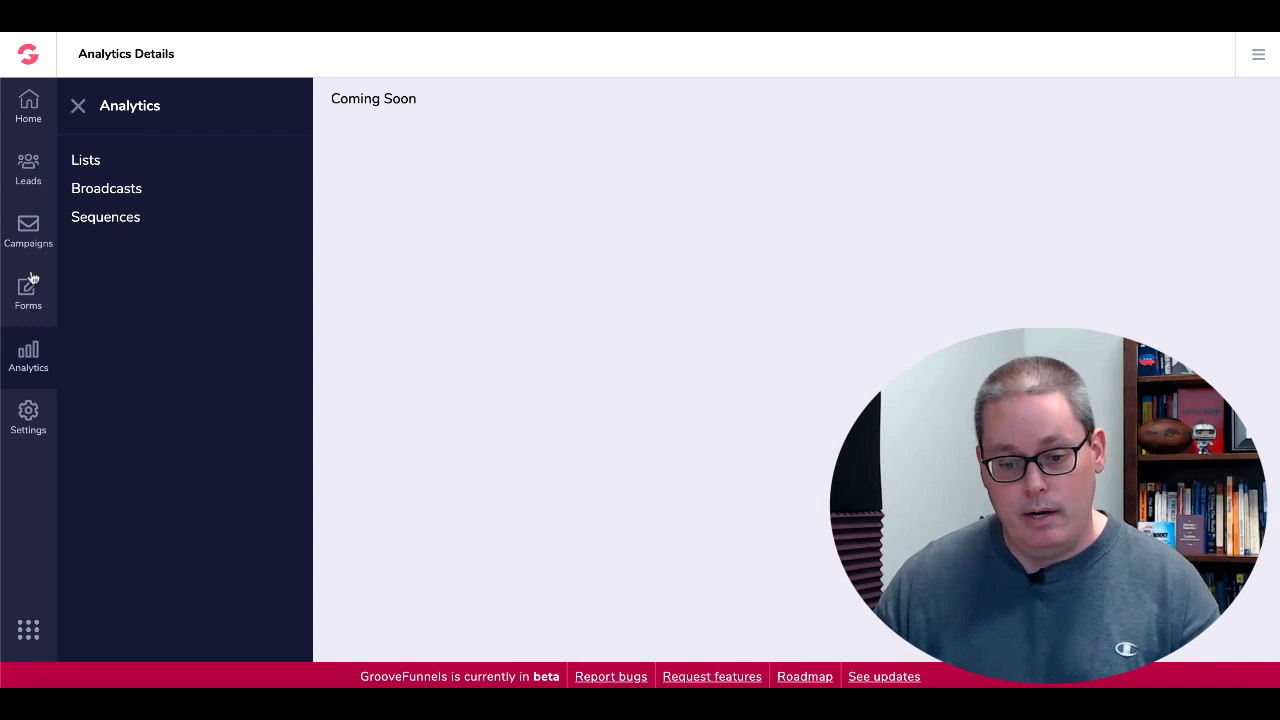
pyautogui.click(36, 169)
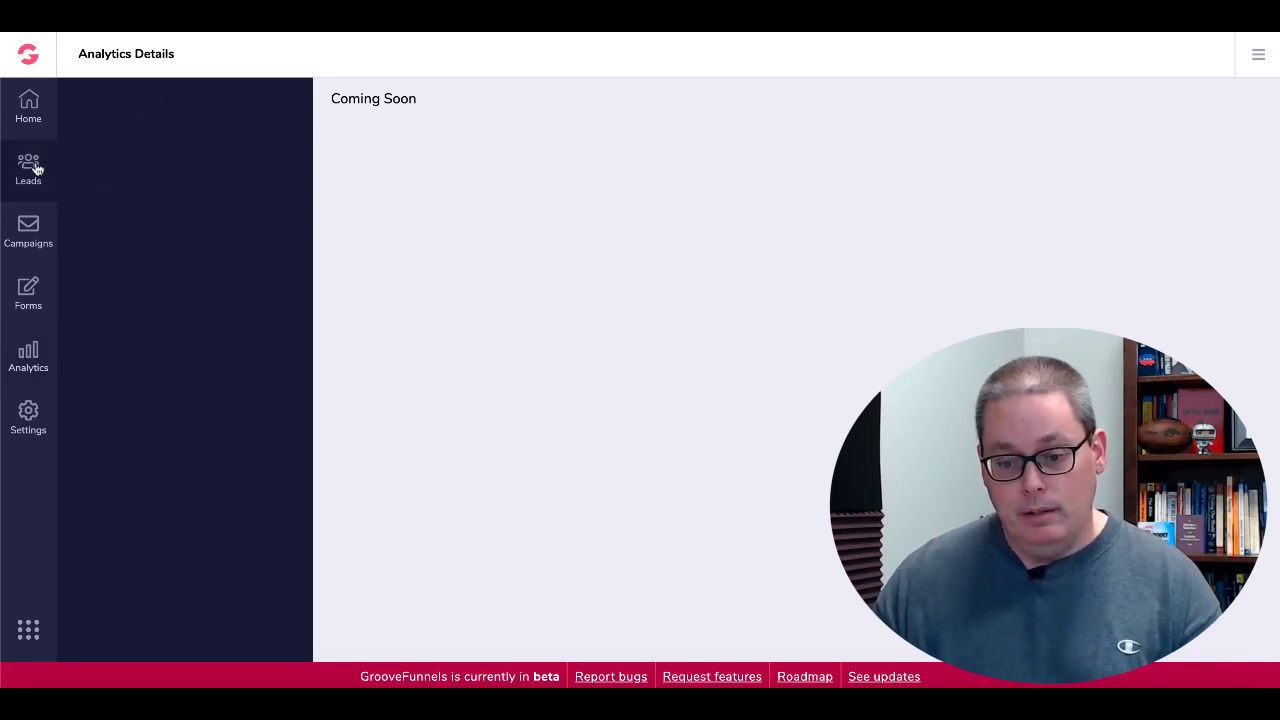
# Step: Look over the Leads table and contact lists, then return to Campaigns > Broadcasts
pyautogui.click(90, 189)
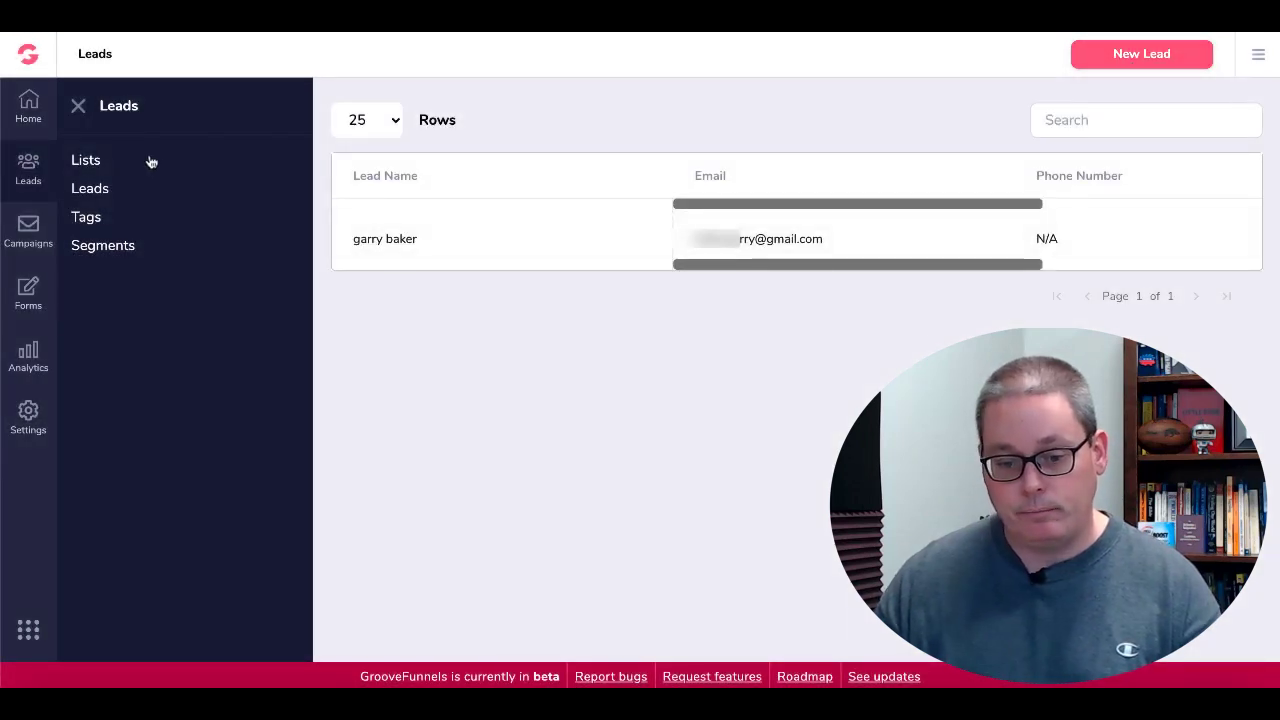
pyautogui.click(99, 161)
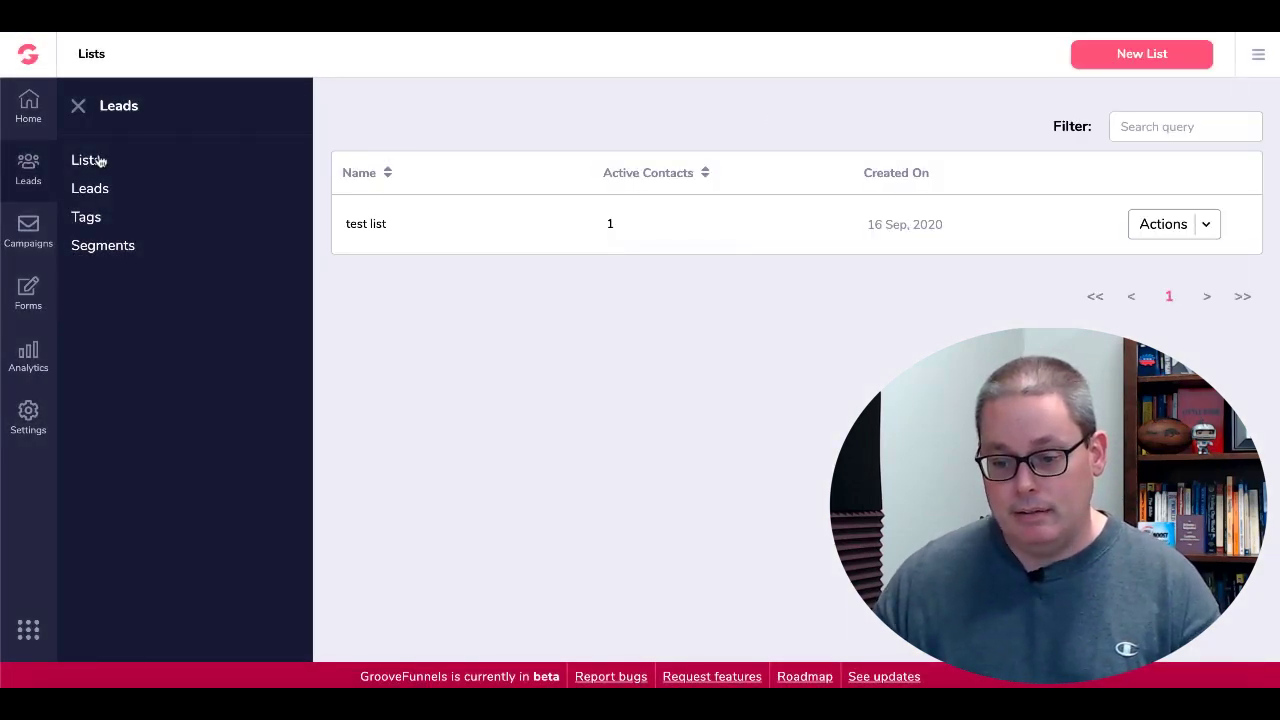
pyautogui.click(27, 225)
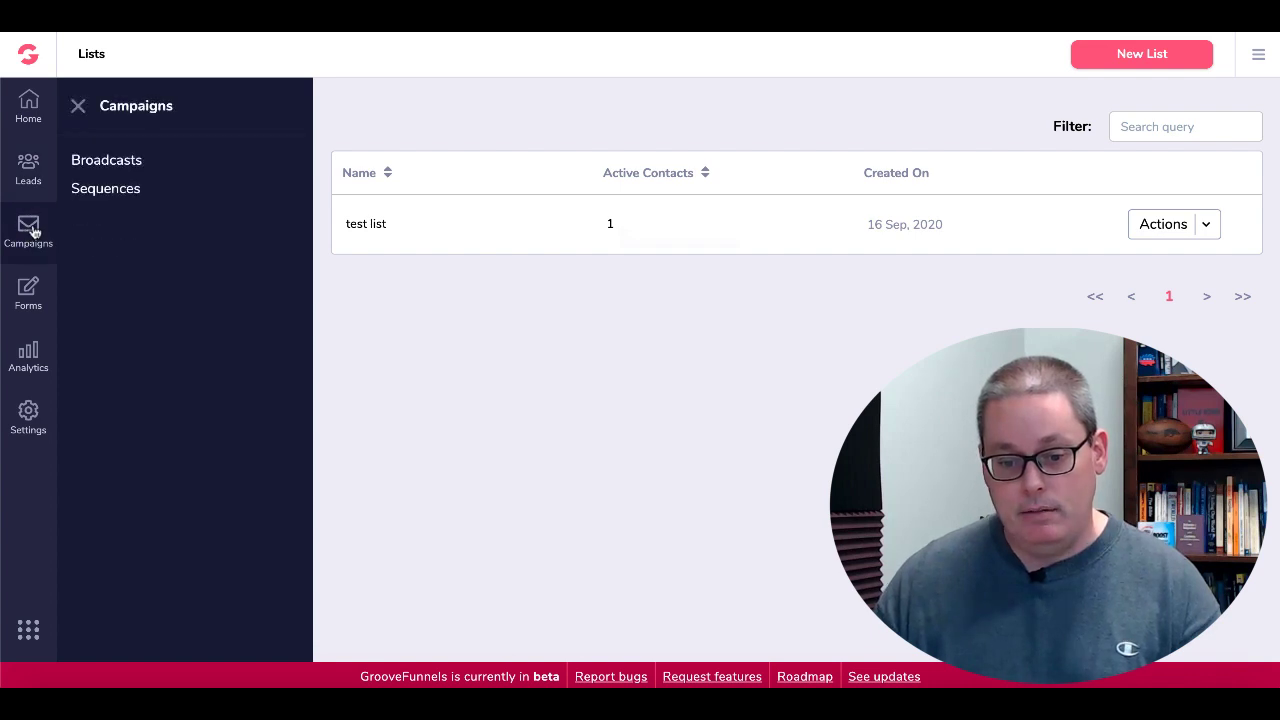
pyautogui.click(108, 166)
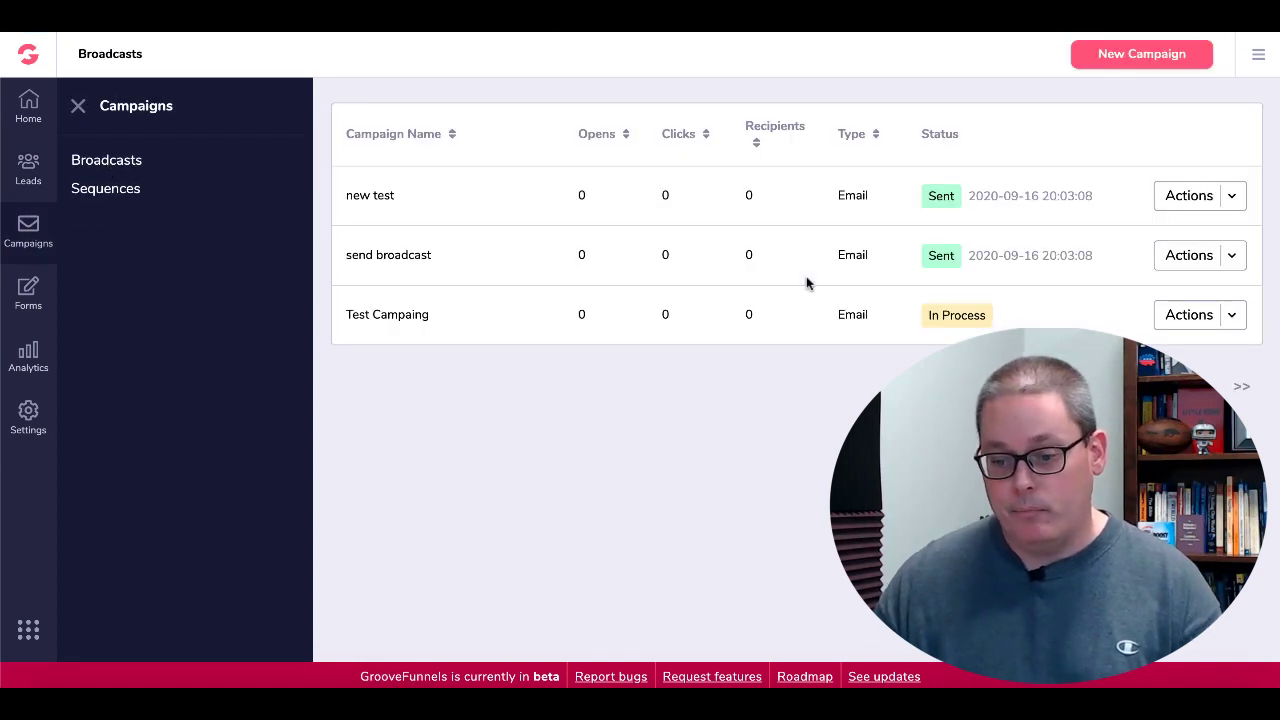